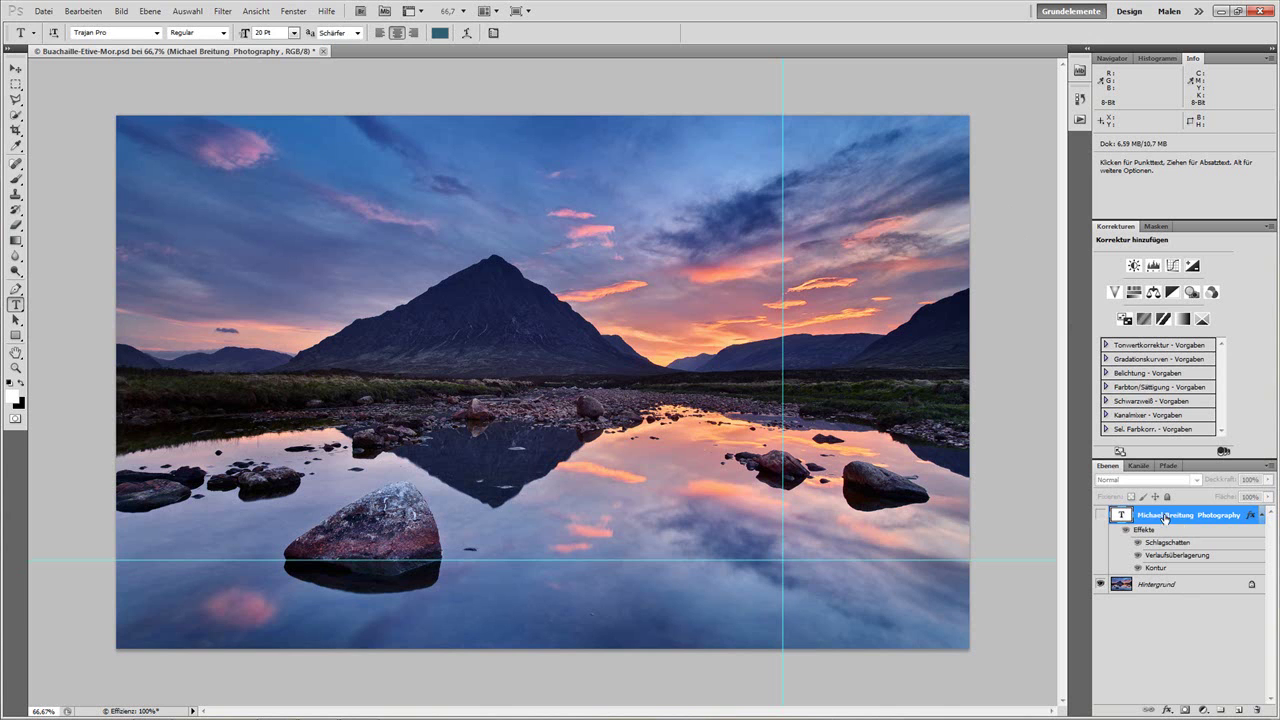
Turn on the visibility of the two-line watermark text layer in the Layers panel
left_click(1100, 515)
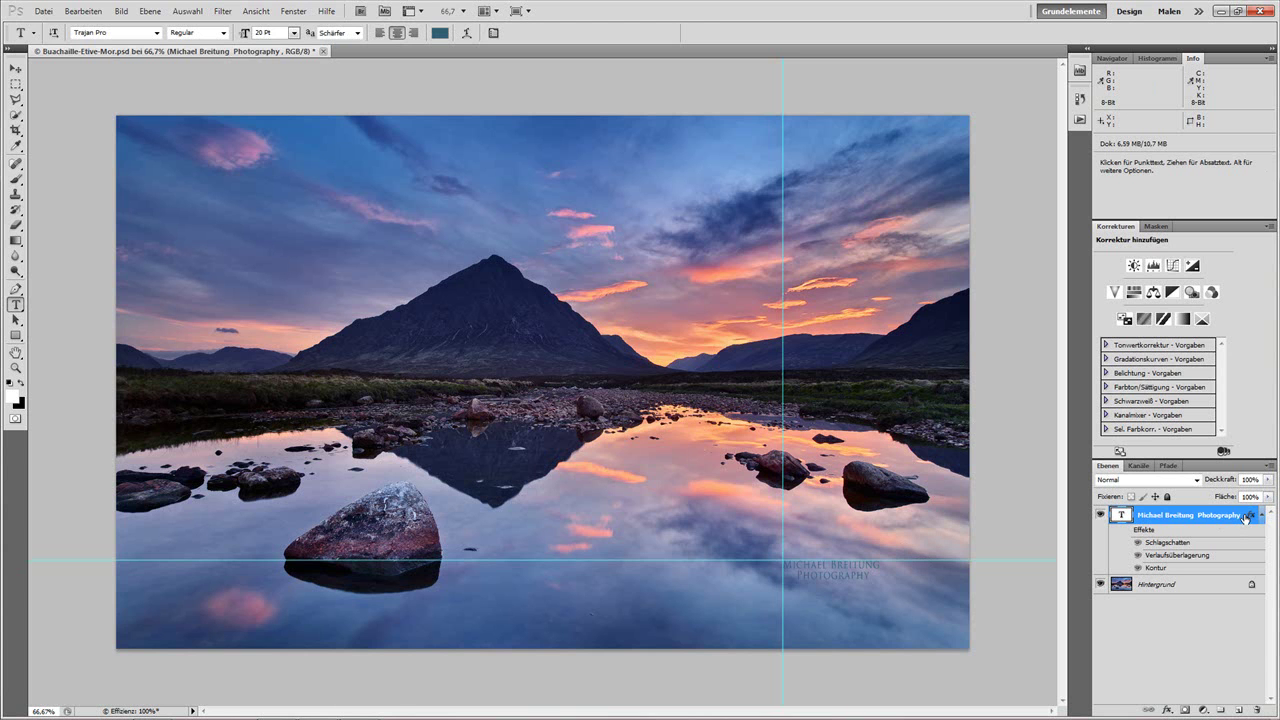
Show the watermark's Drop Shadow settings: 91% opacity, 30°, 1 px distance, 2 px size
double_click(1245, 516)
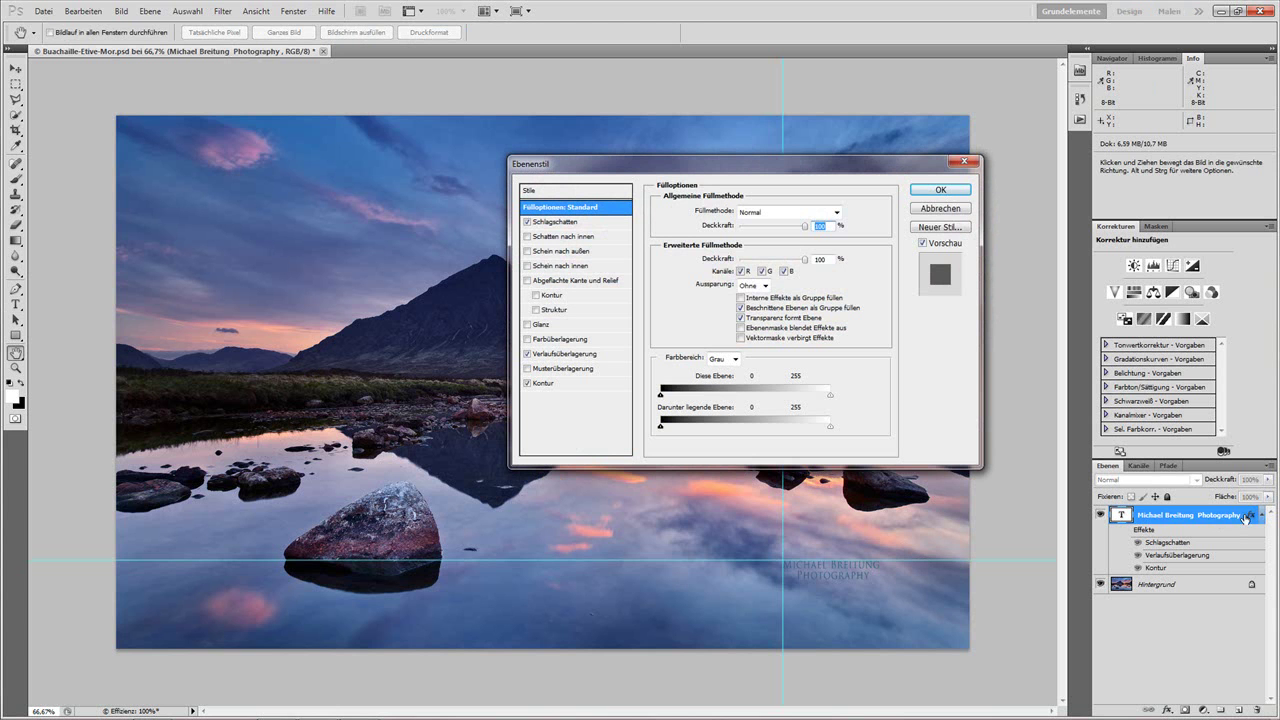
left_click_drag(825, 166, 566, 194)
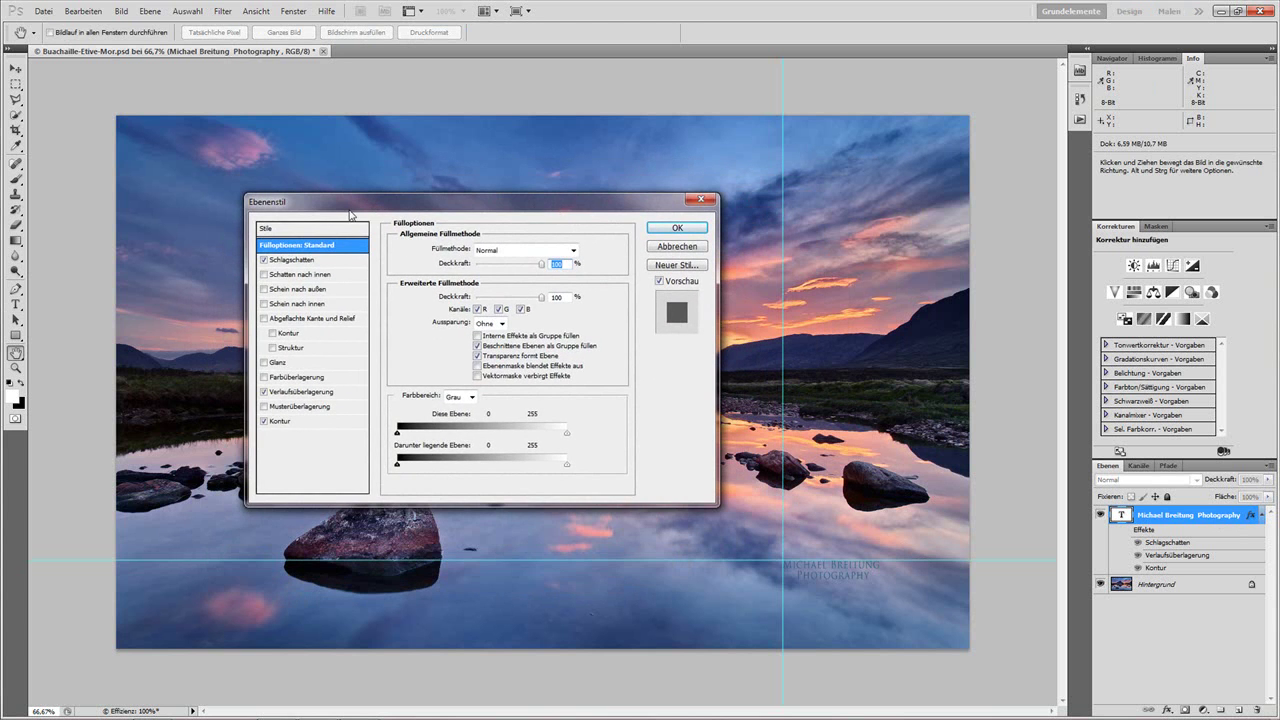
left_click_drag(384, 213, 418, 327)
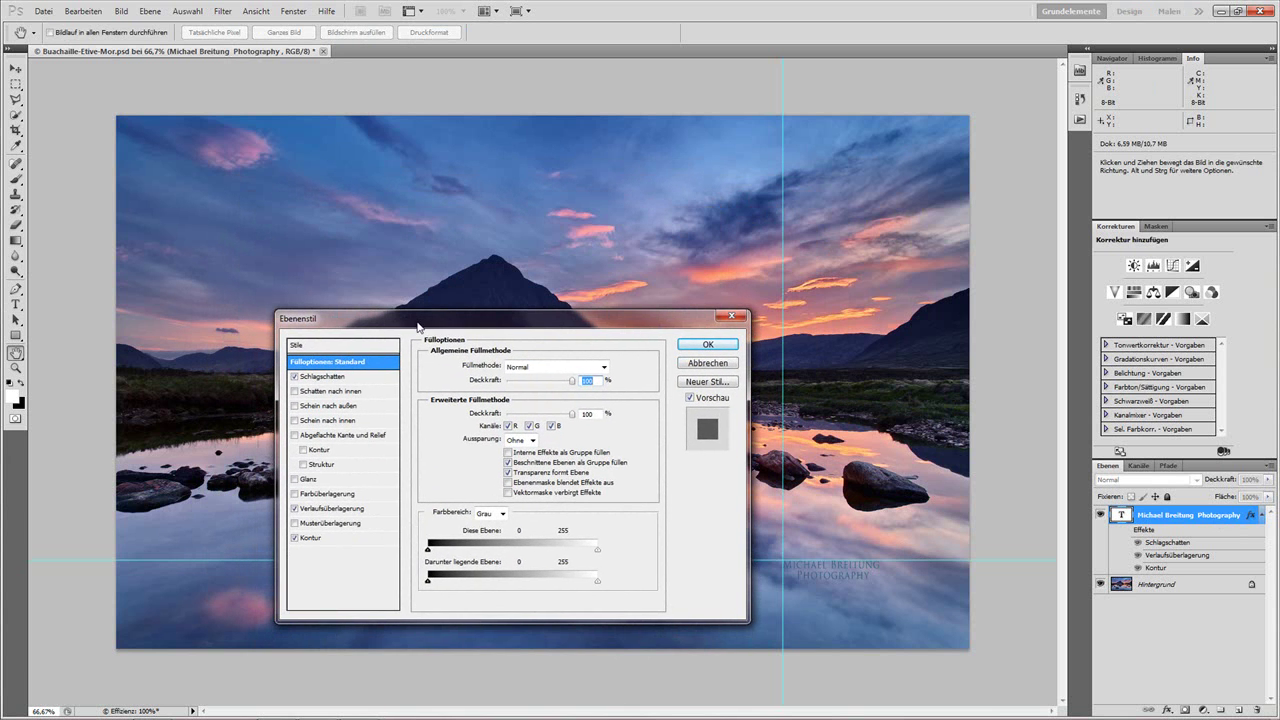
left_click(322, 381)
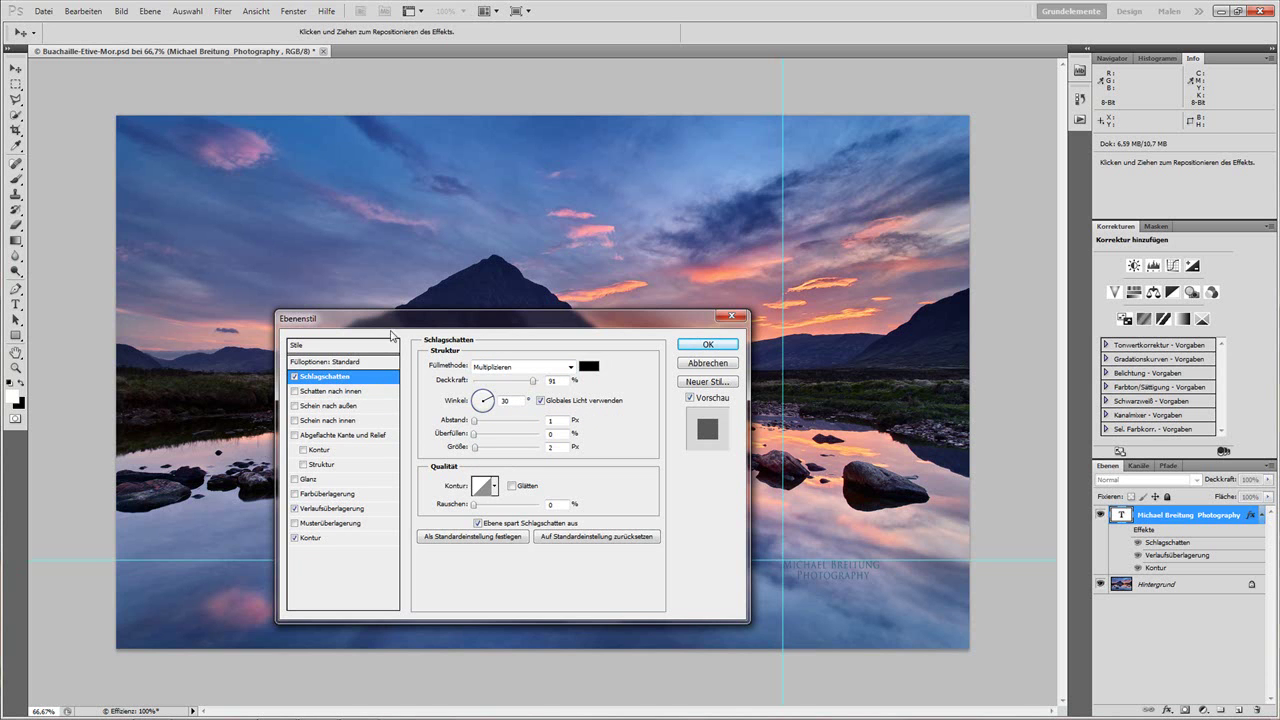
left_click_drag(397, 326, 411, 320)
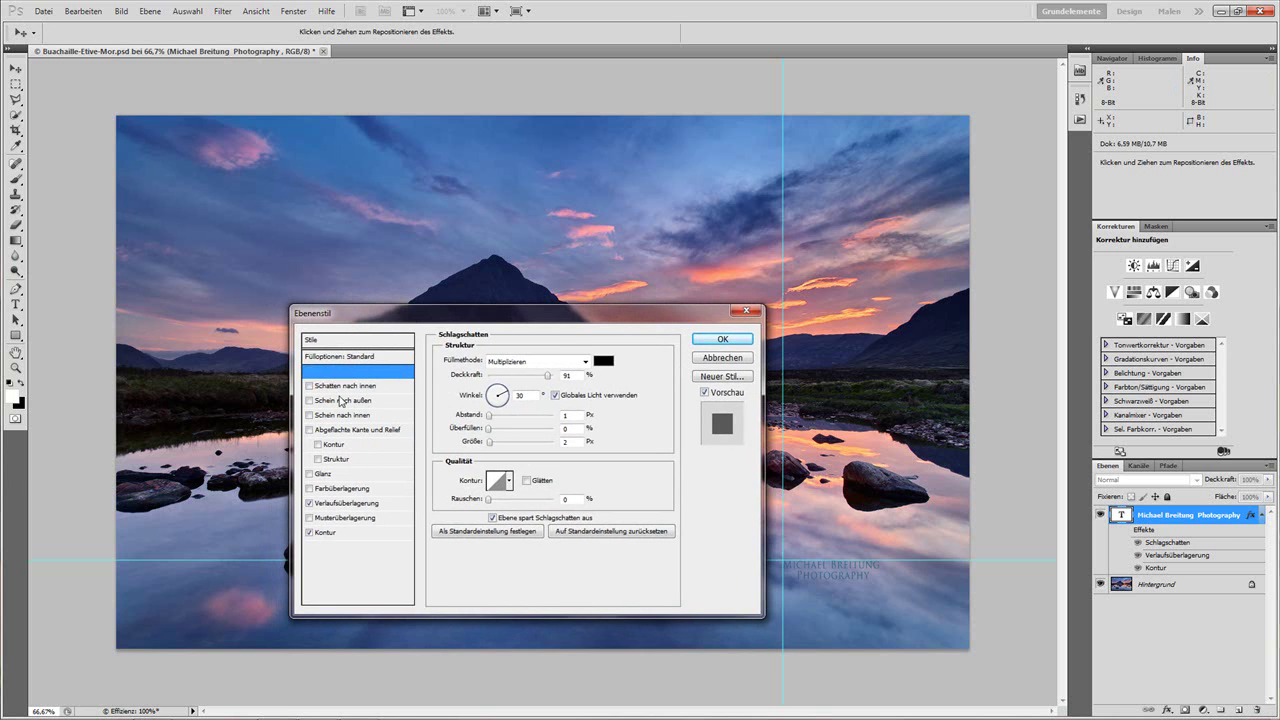
In the Gradient Overlay's gradient, remove the old middle stop and add a new centre stop
left_click(340, 503)
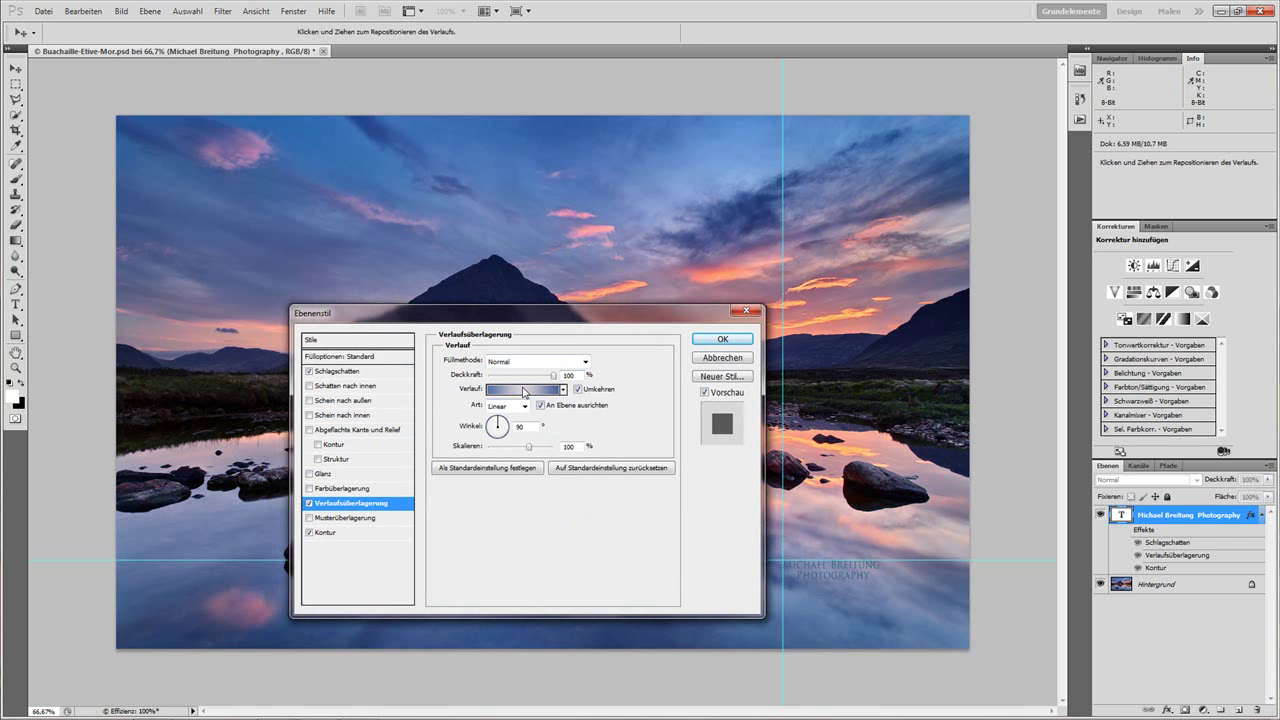
left_click_drag(649, 325, 607, 280)
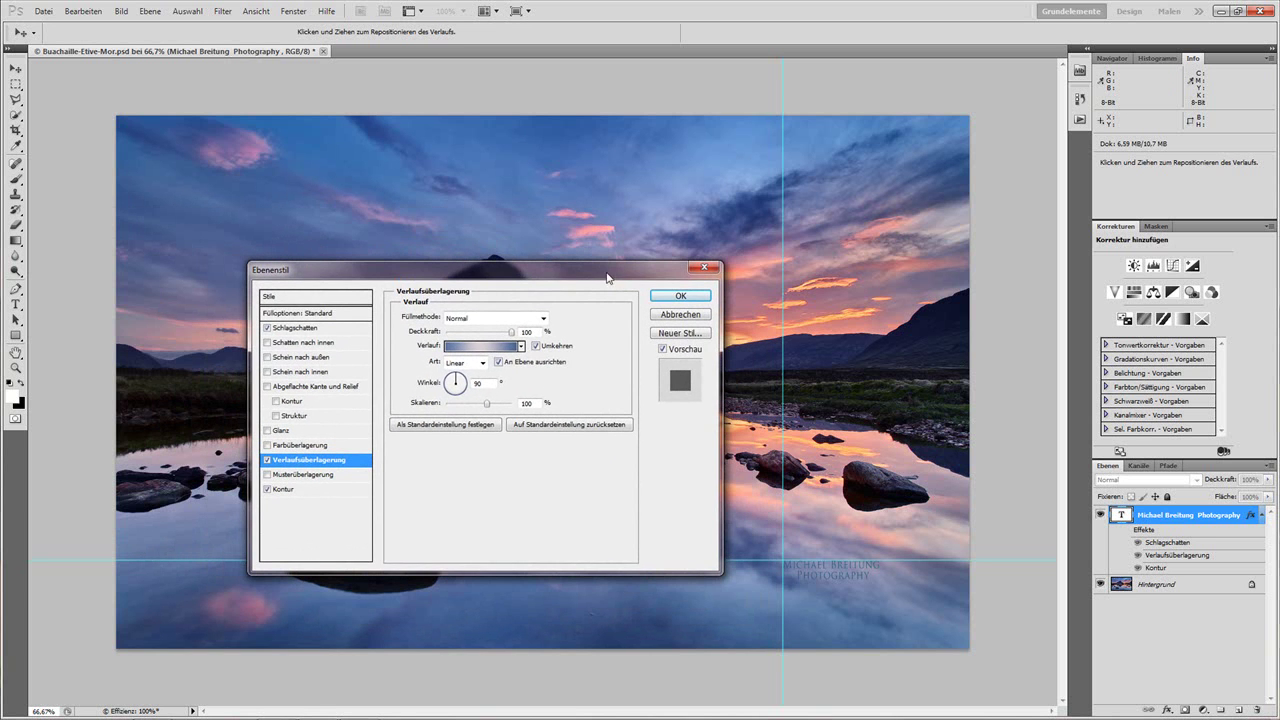
left_click(483, 350)
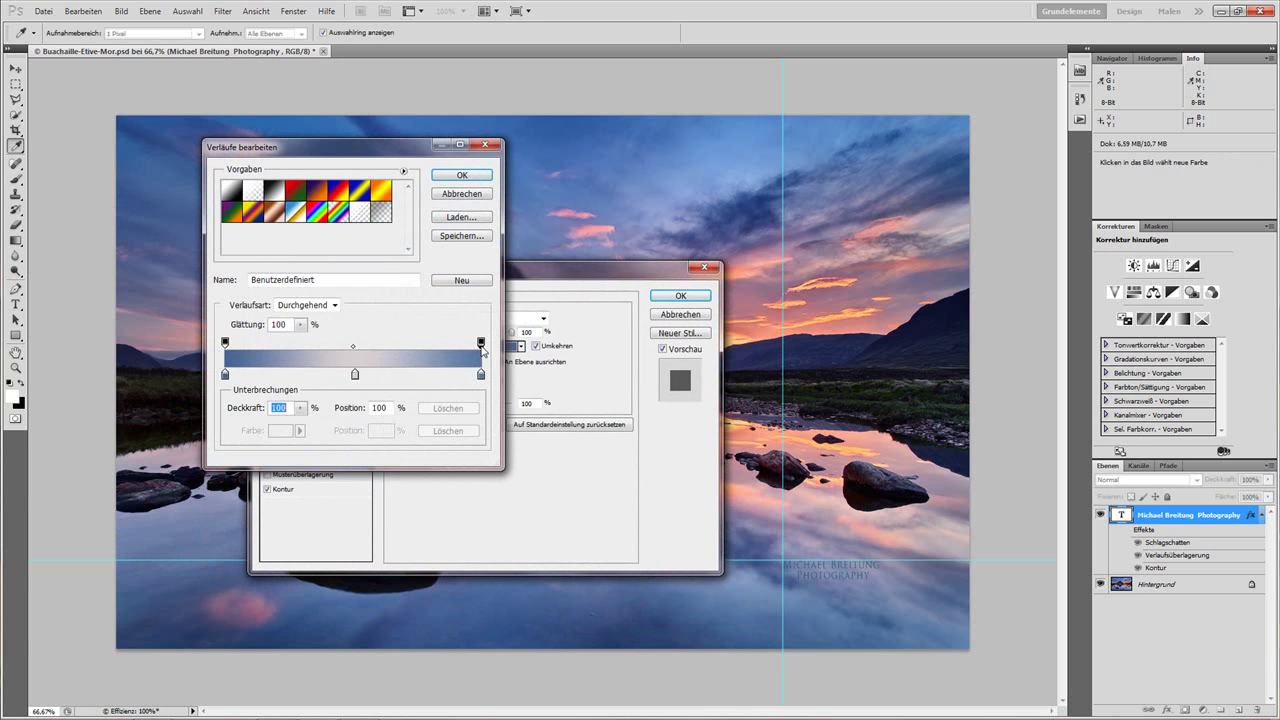
left_click_drag(406, 149, 526, 197)
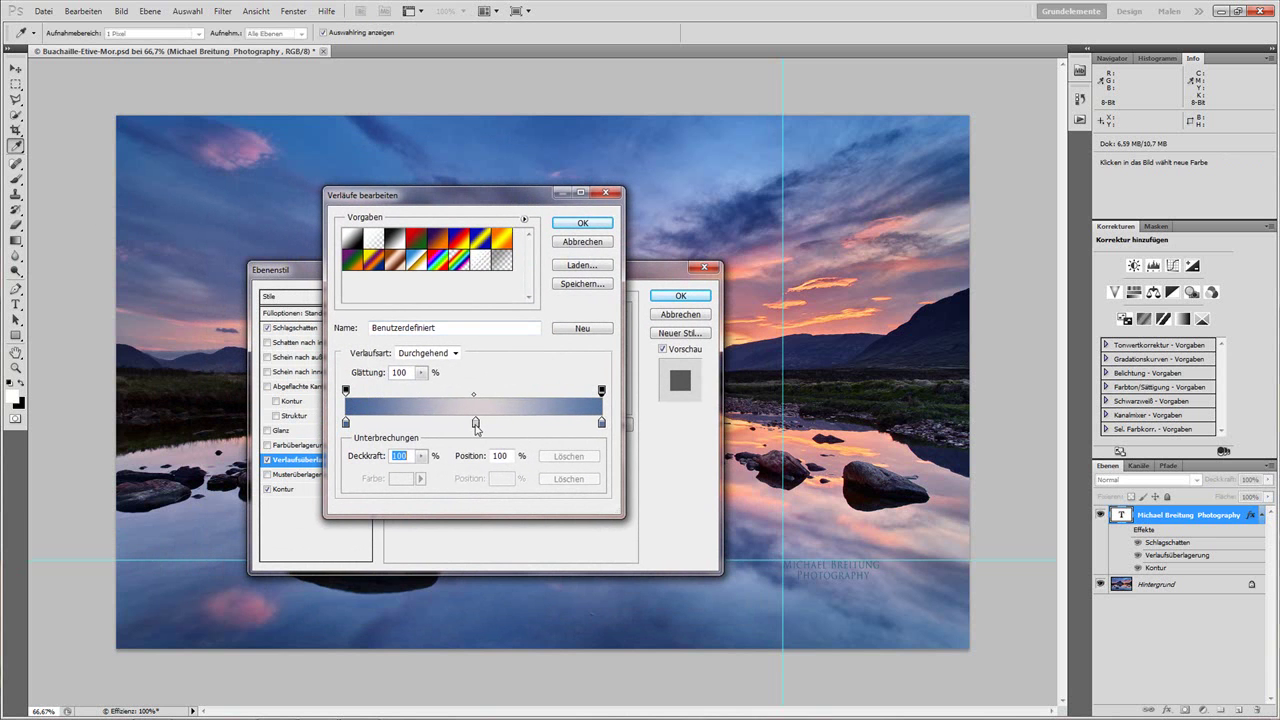
left_click_drag(475, 424, 474, 446)
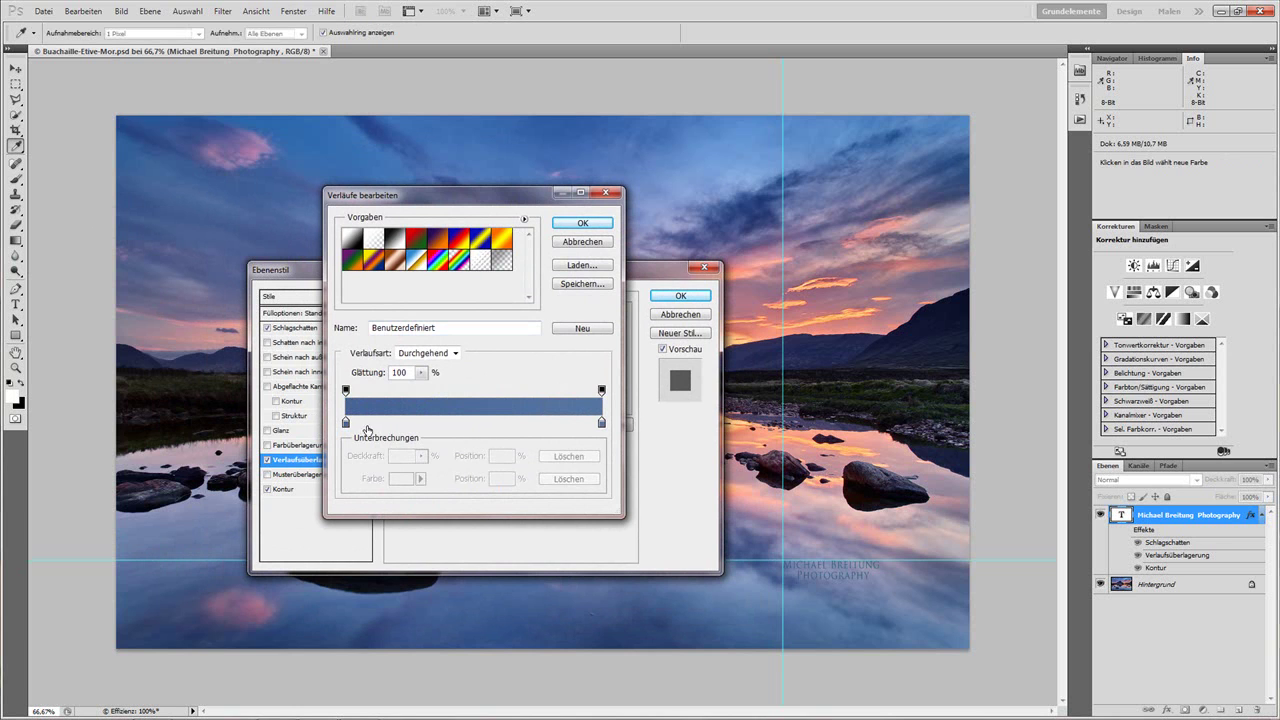
left_click(471, 424)
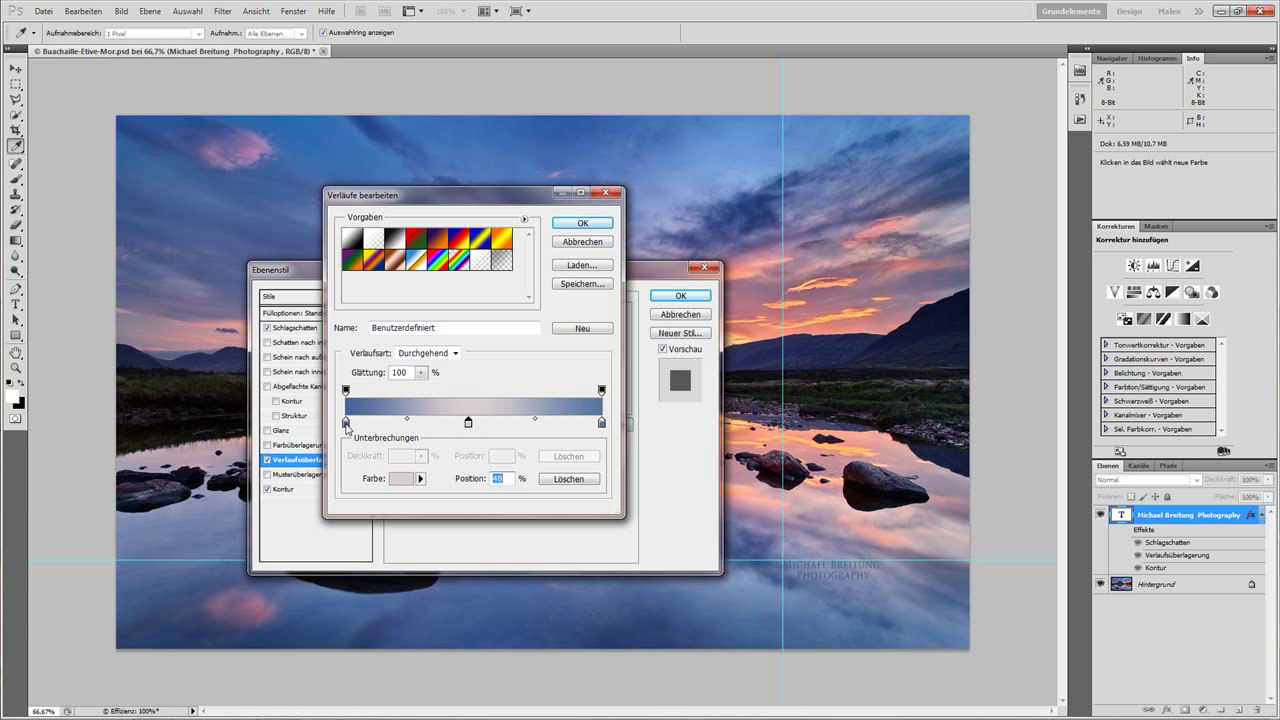
Recolour the gradient's left stop with a blue sampled from the sky
double_click(346, 423)
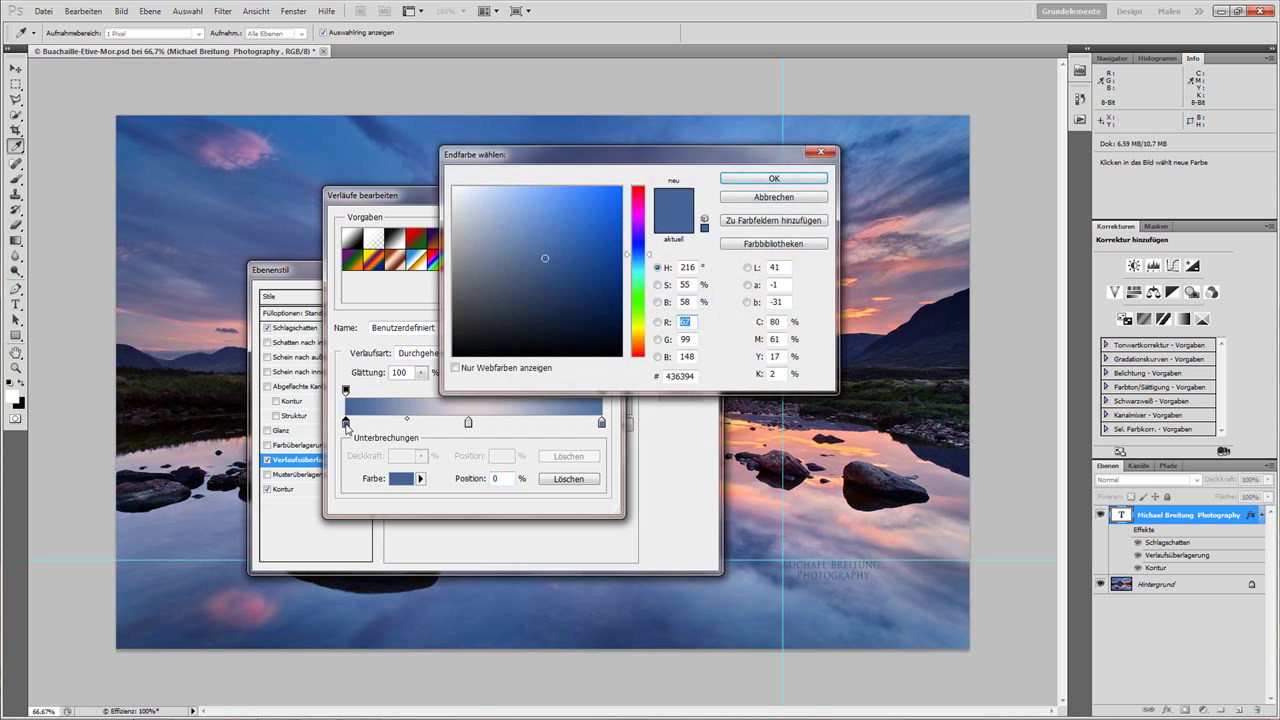
left_click_drag(496, 219, 464, 248)
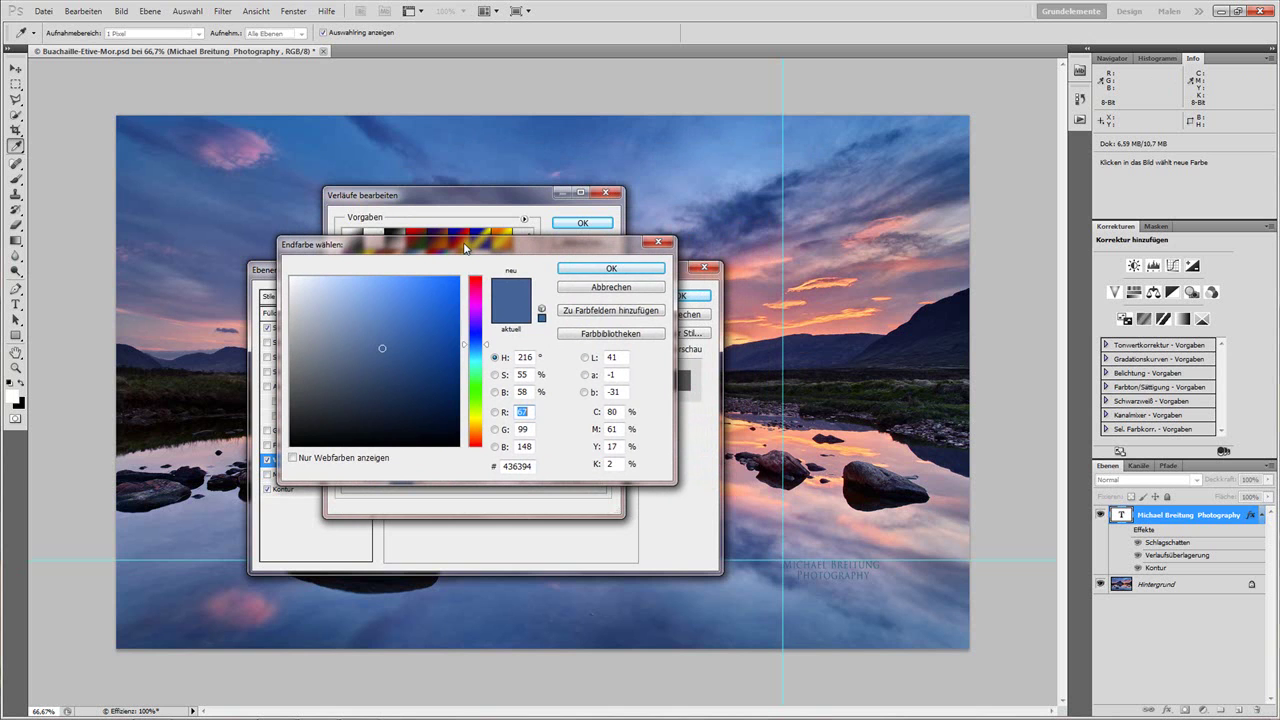
left_click(341, 134)
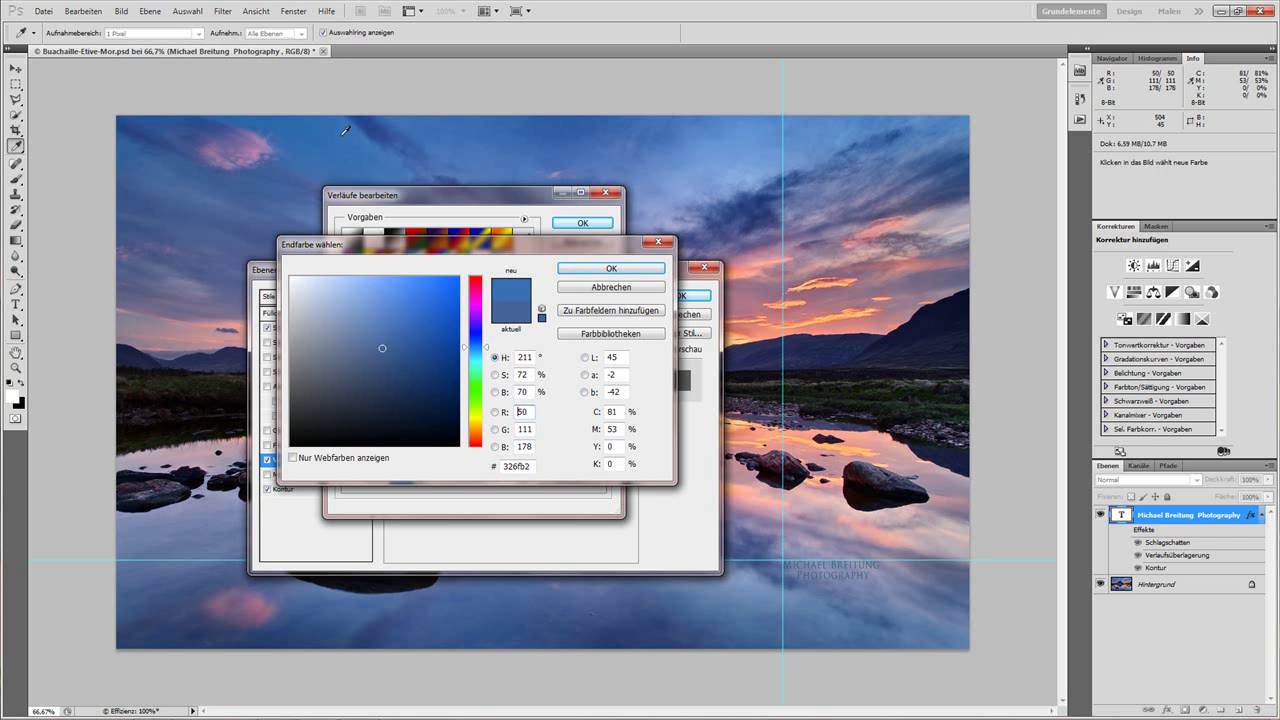
left_click(589, 277)
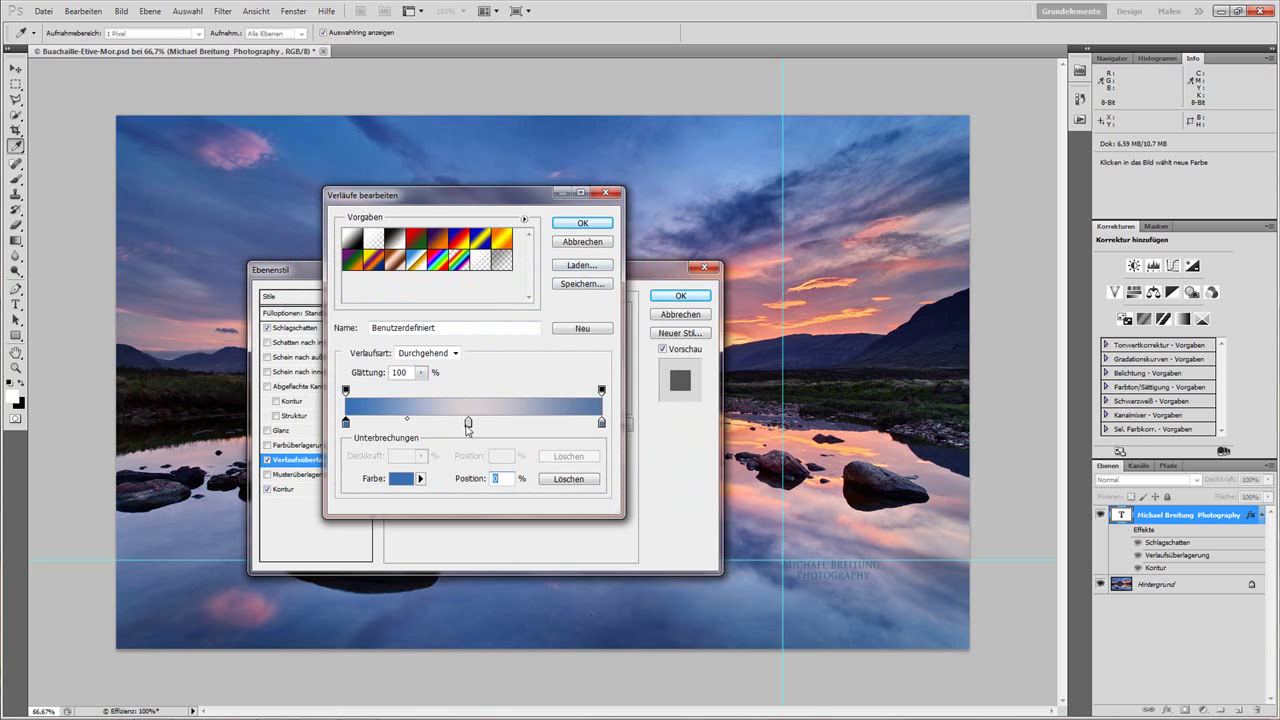
Make the middle gradient stop a pale pinkish grey sampled from the photo
double_click(469, 424)
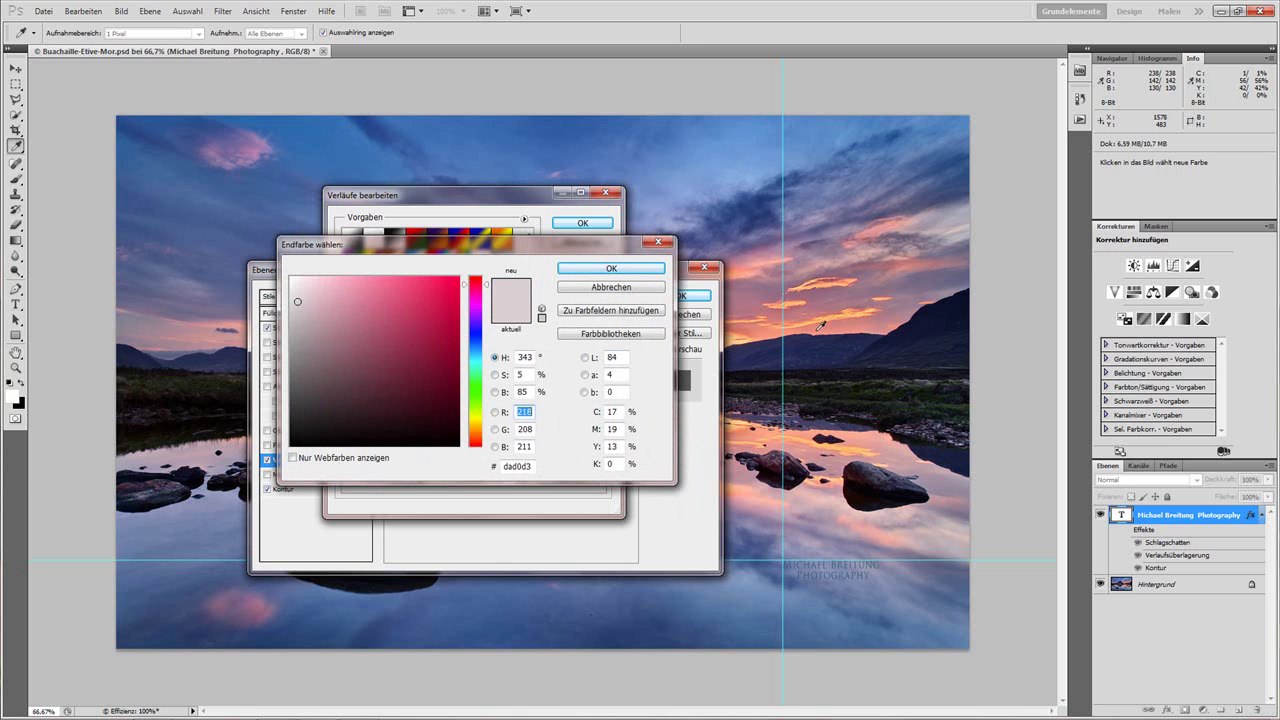
left_click(762, 332)
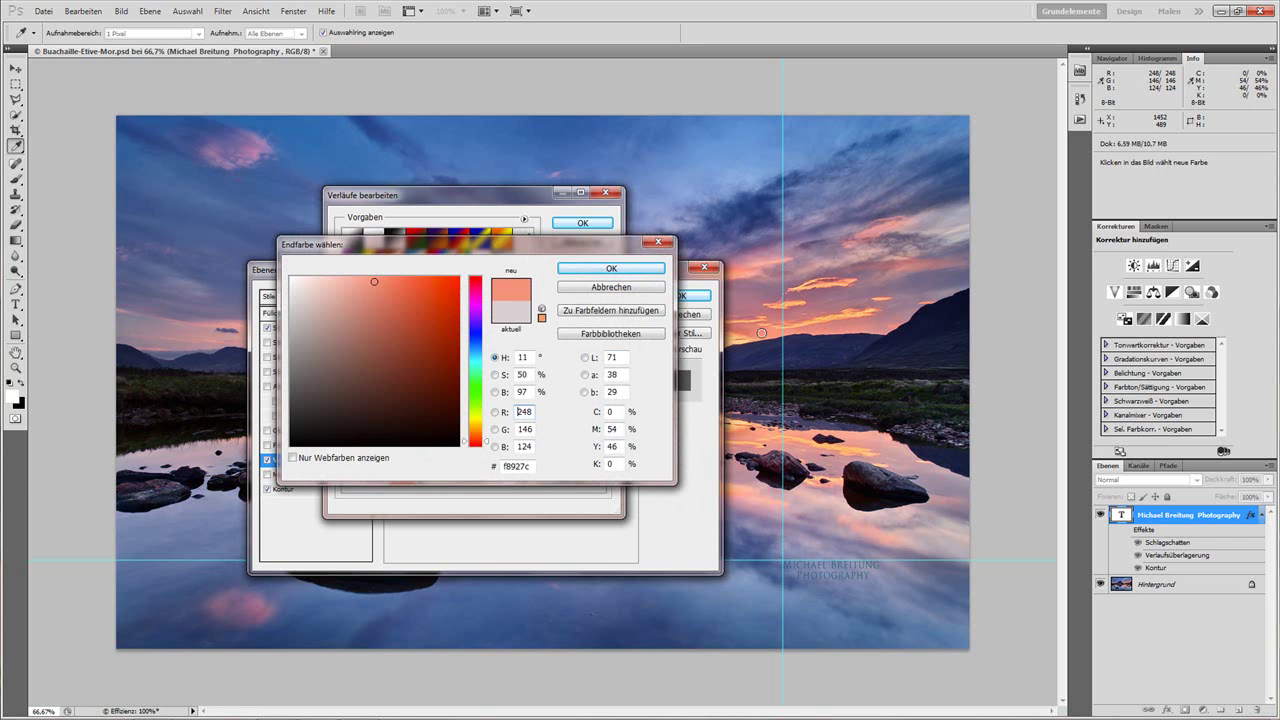
left_click(256, 148)
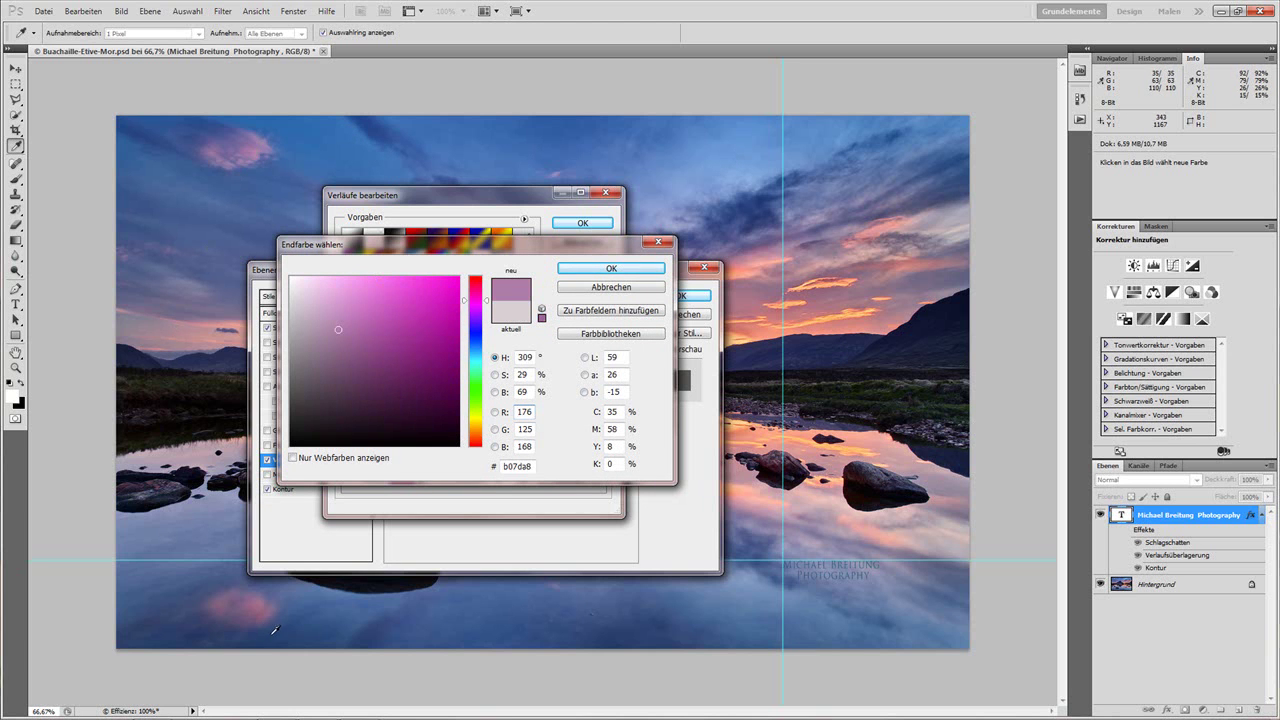
left_click(252, 605)
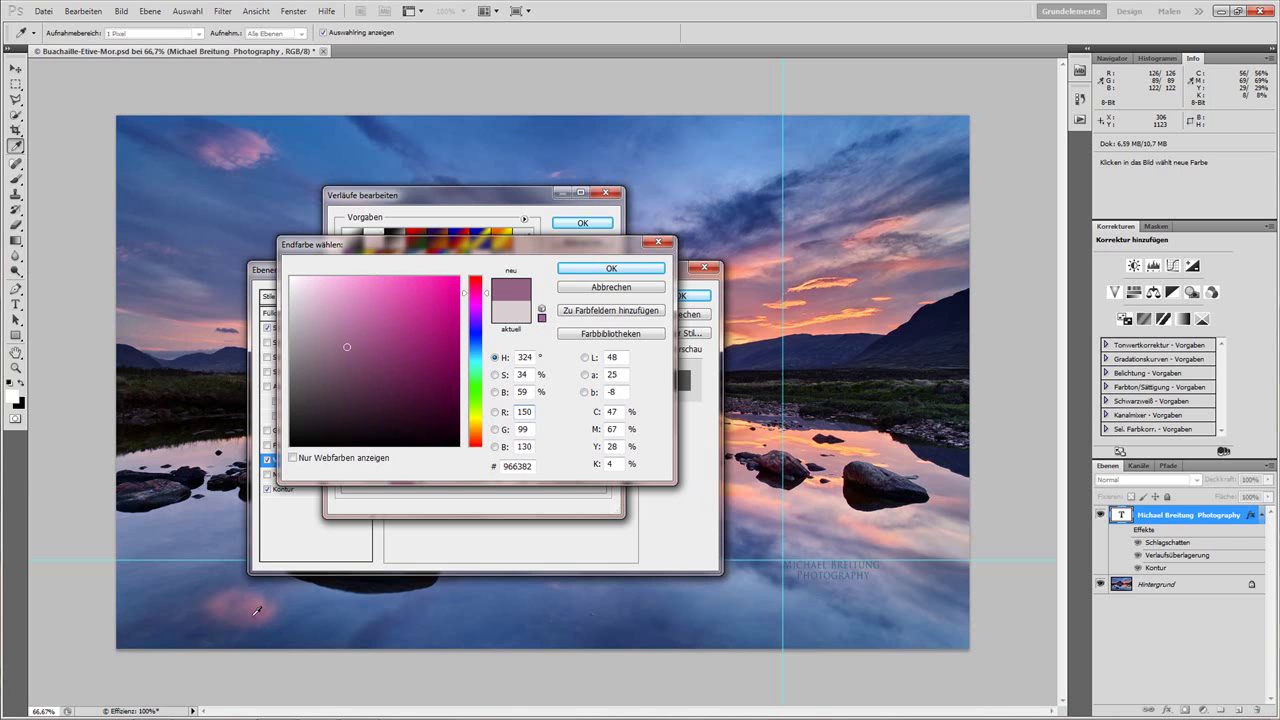
left_click(221, 602)
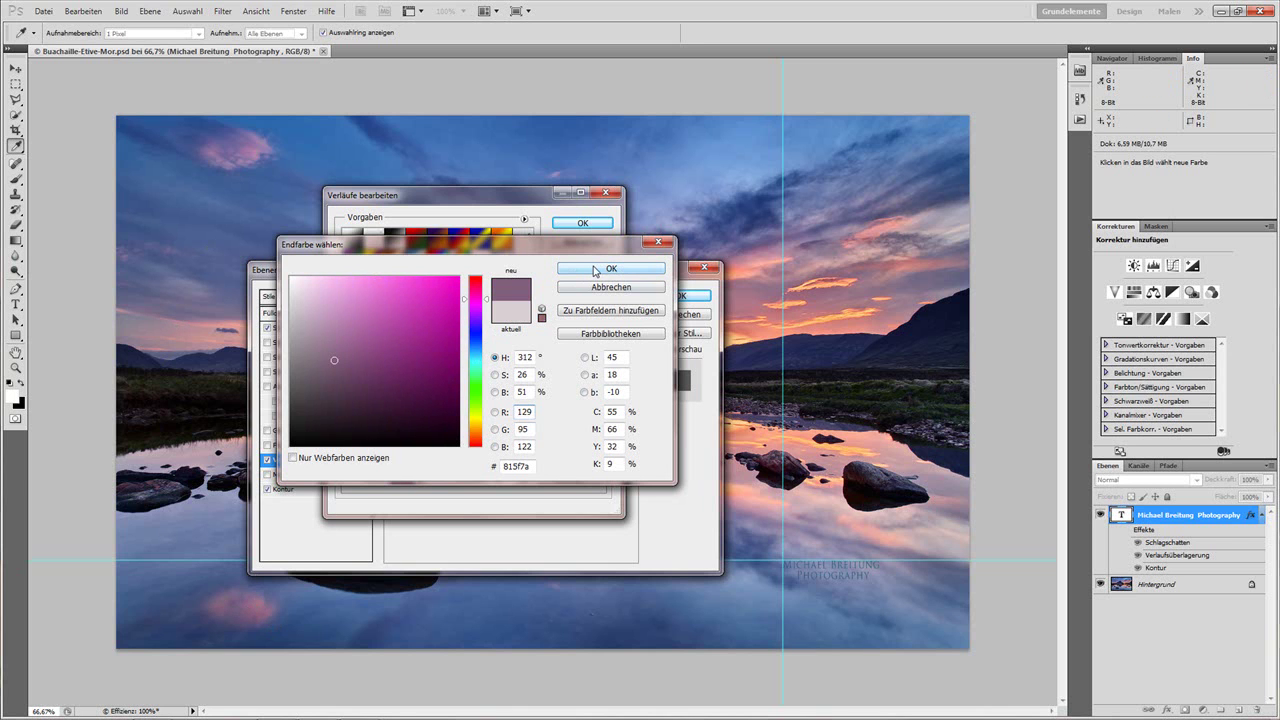
left_click(942, 544)
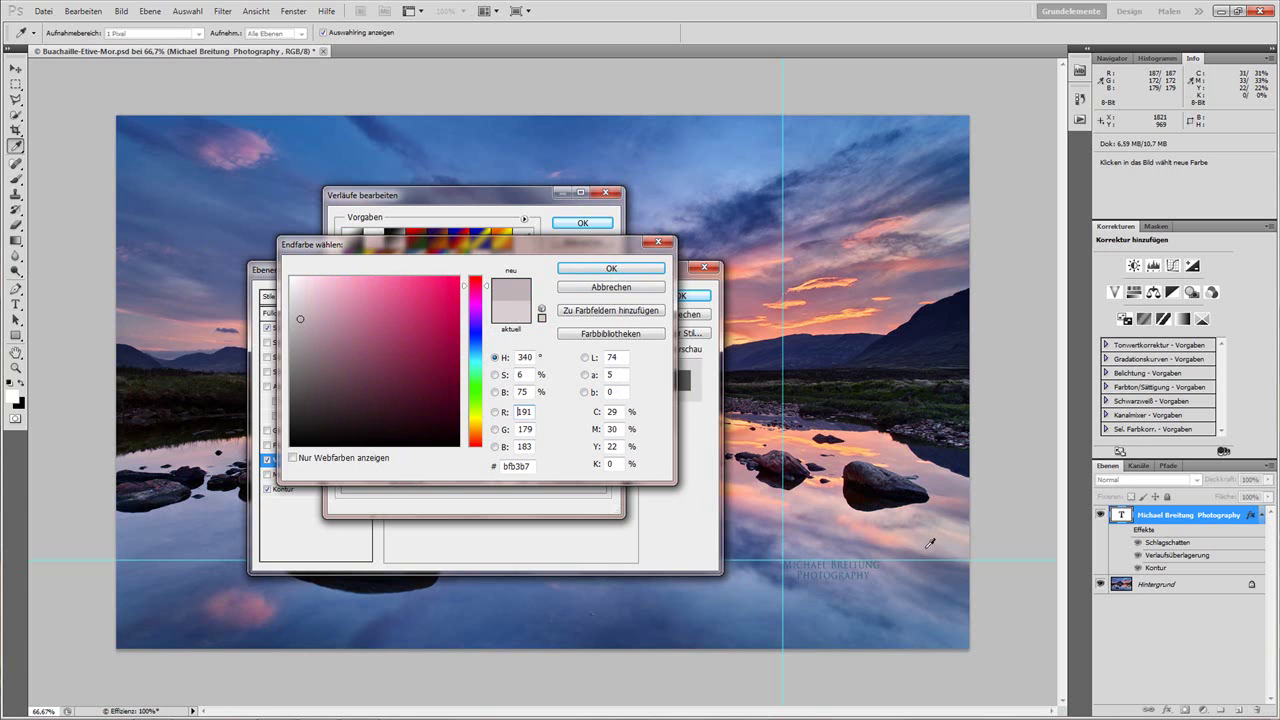
left_click(578, 269)
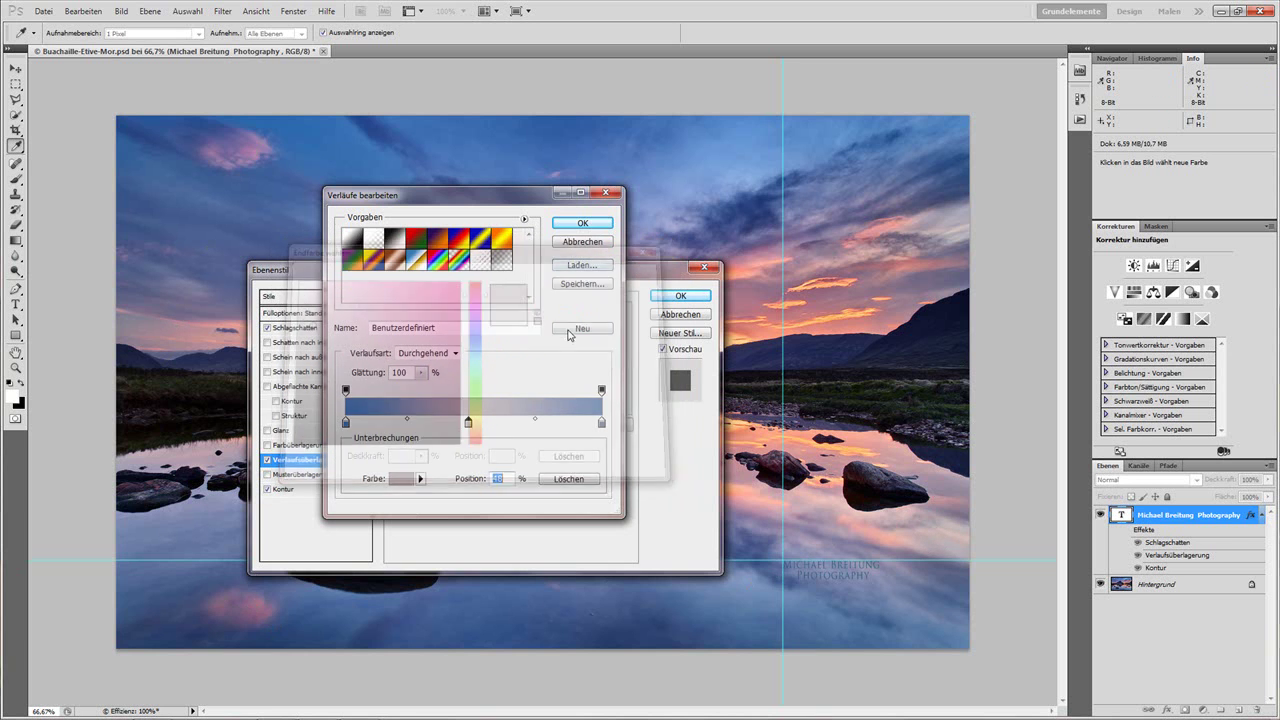
Set the right gradient stop to light sky blue 5b8ecd and accept the gradient
double_click(602, 422)
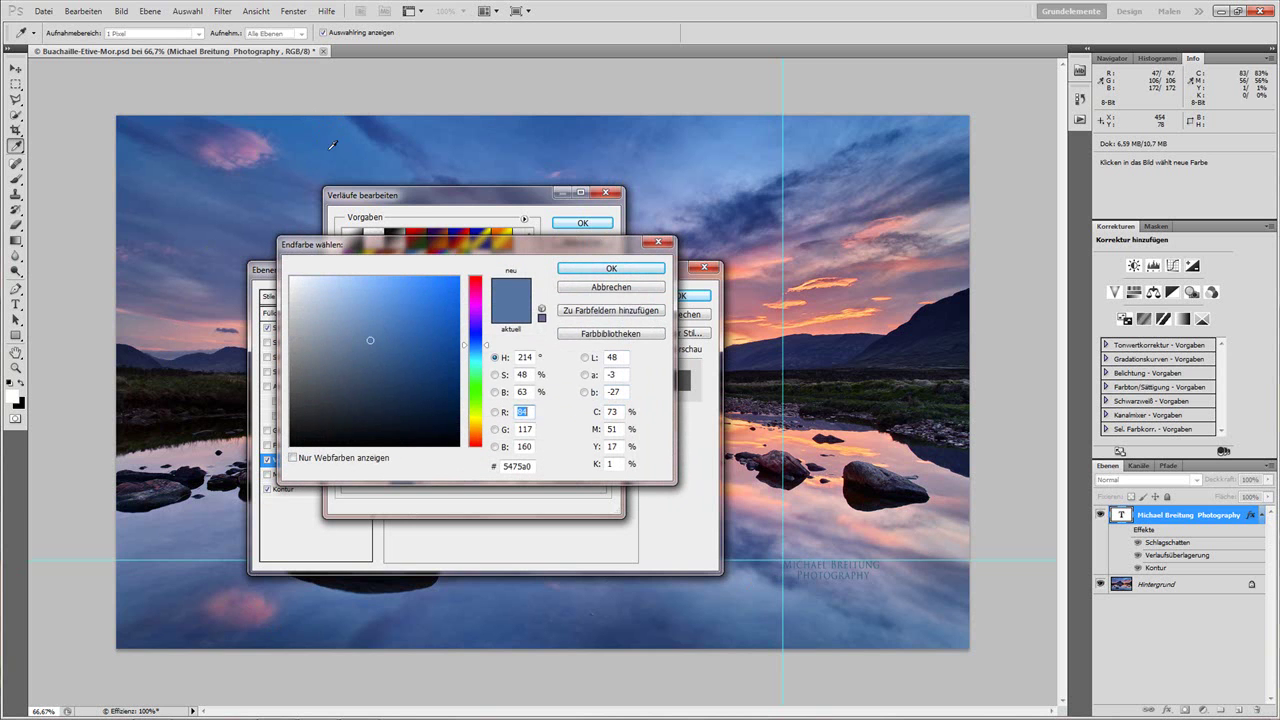
left_click(728, 129)
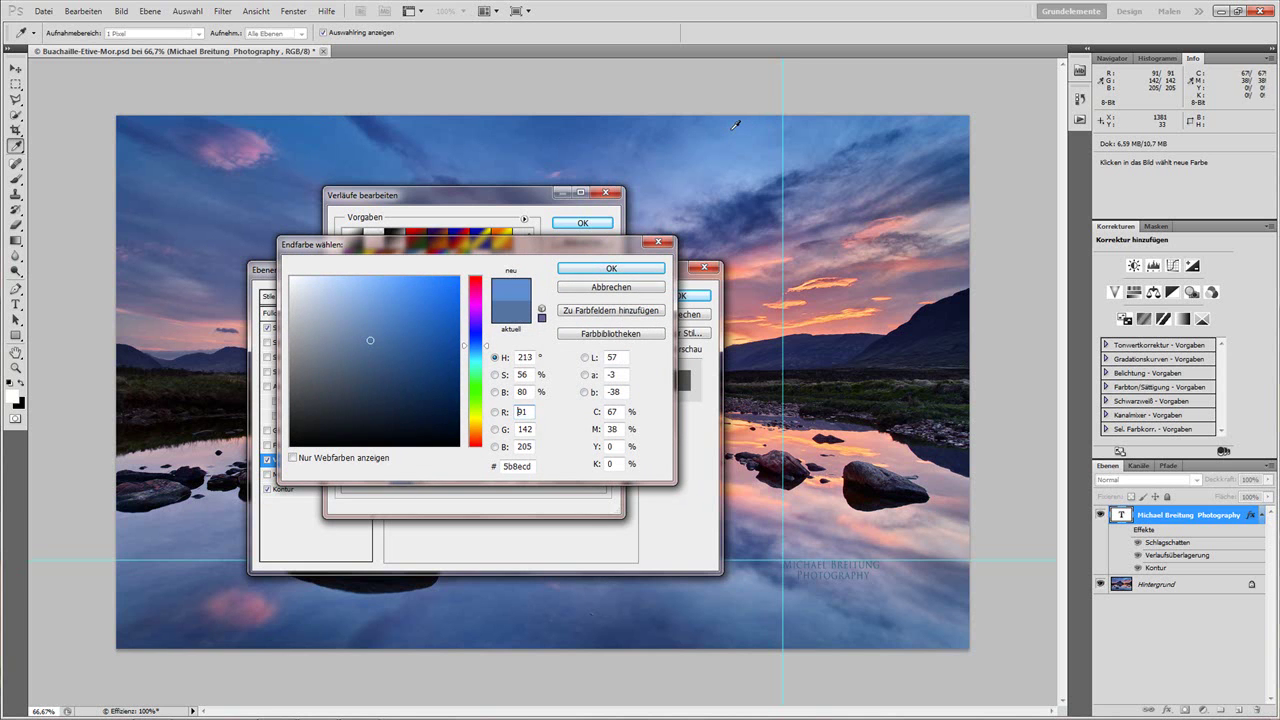
left_click(600, 269)
left_click(582, 222)
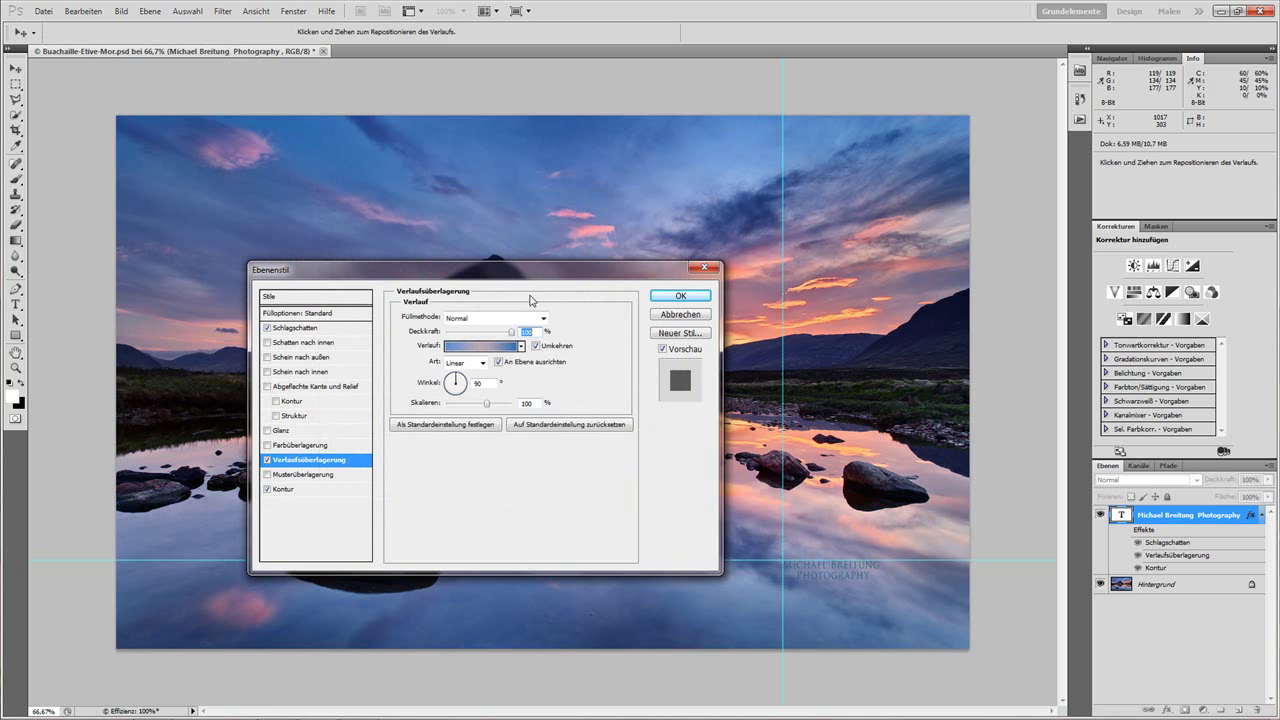
Make the Stroke colour dark navy 1c2342 sampled from the photo and apply the style
left_click(284, 491)
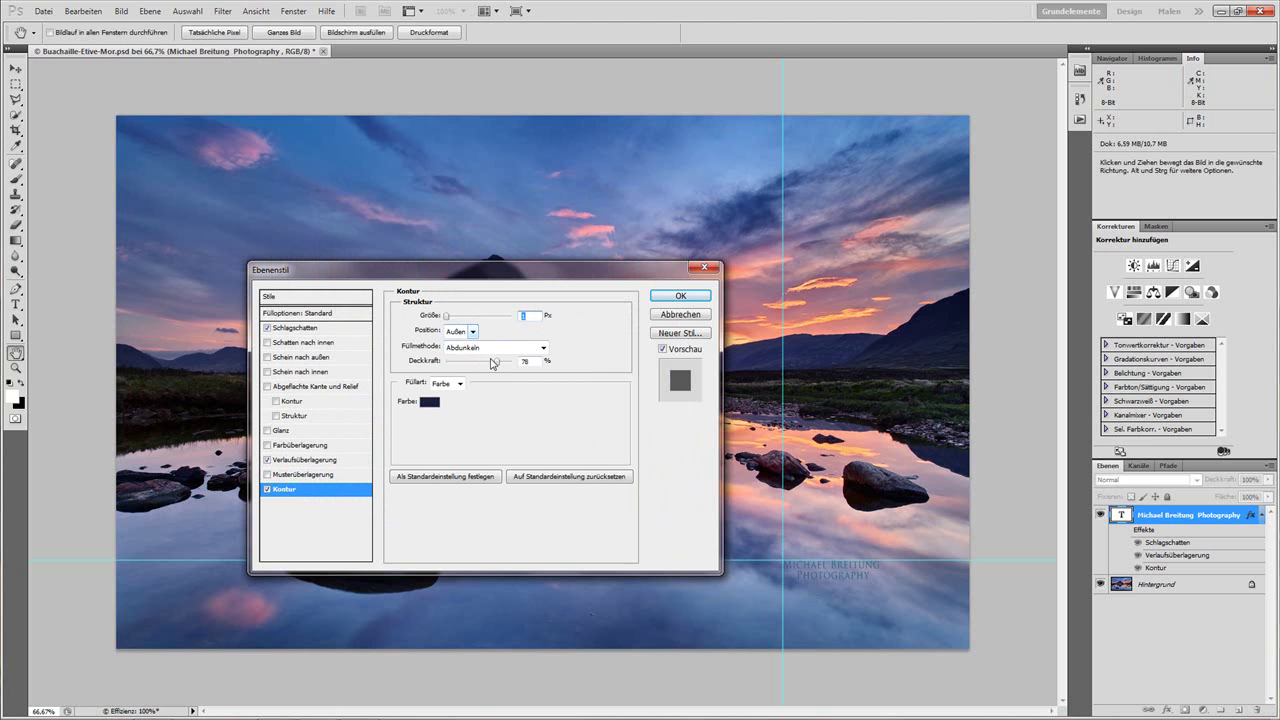
left_click(428, 403)
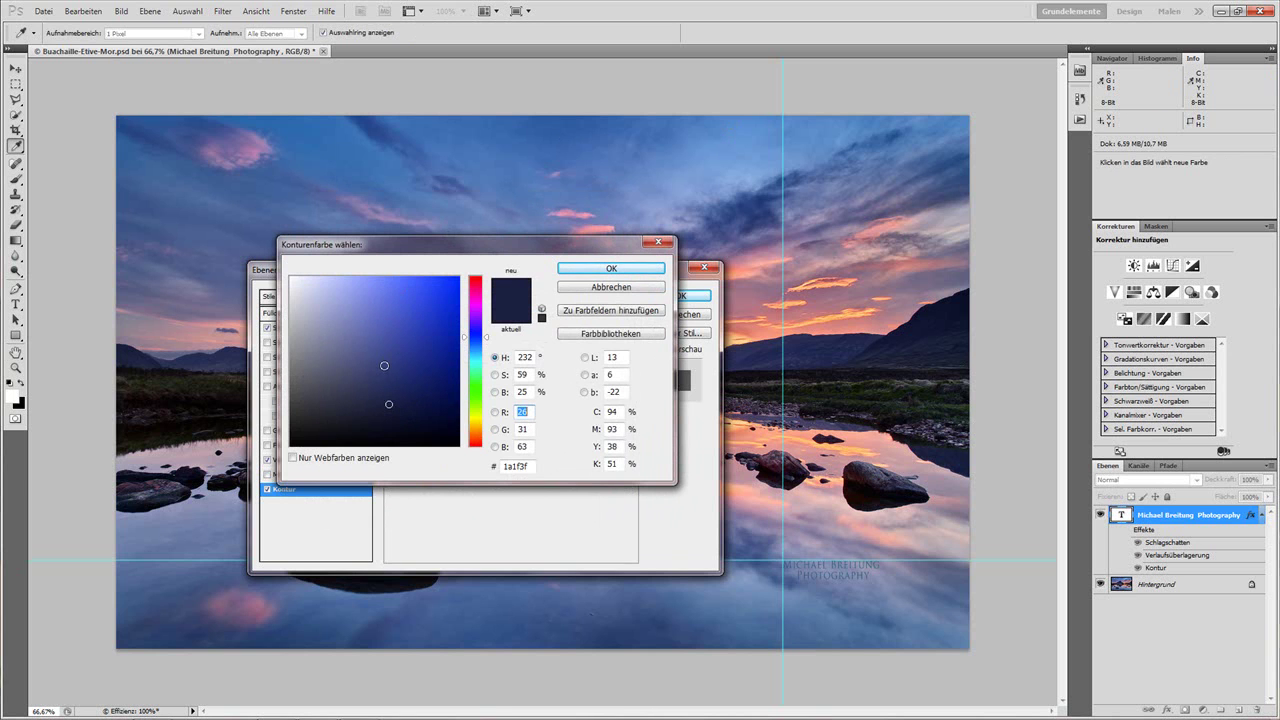
left_click(856, 341)
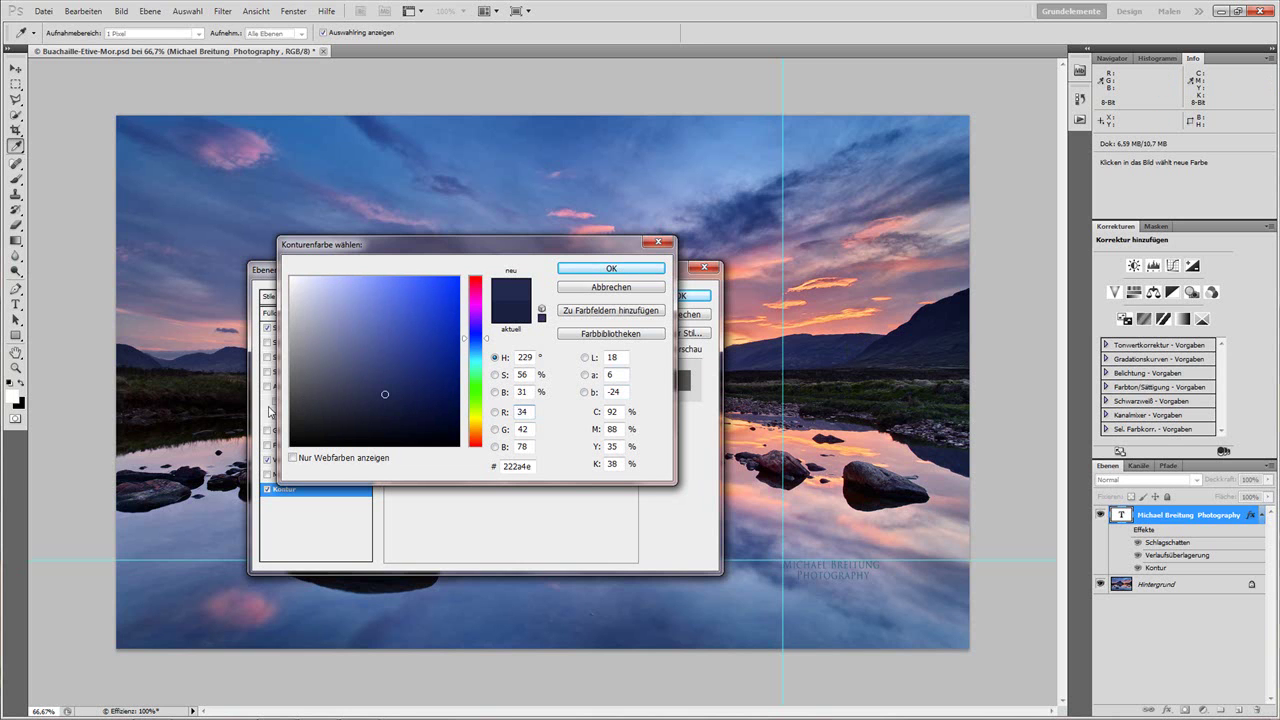
left_click_drag(387, 396, 386, 402)
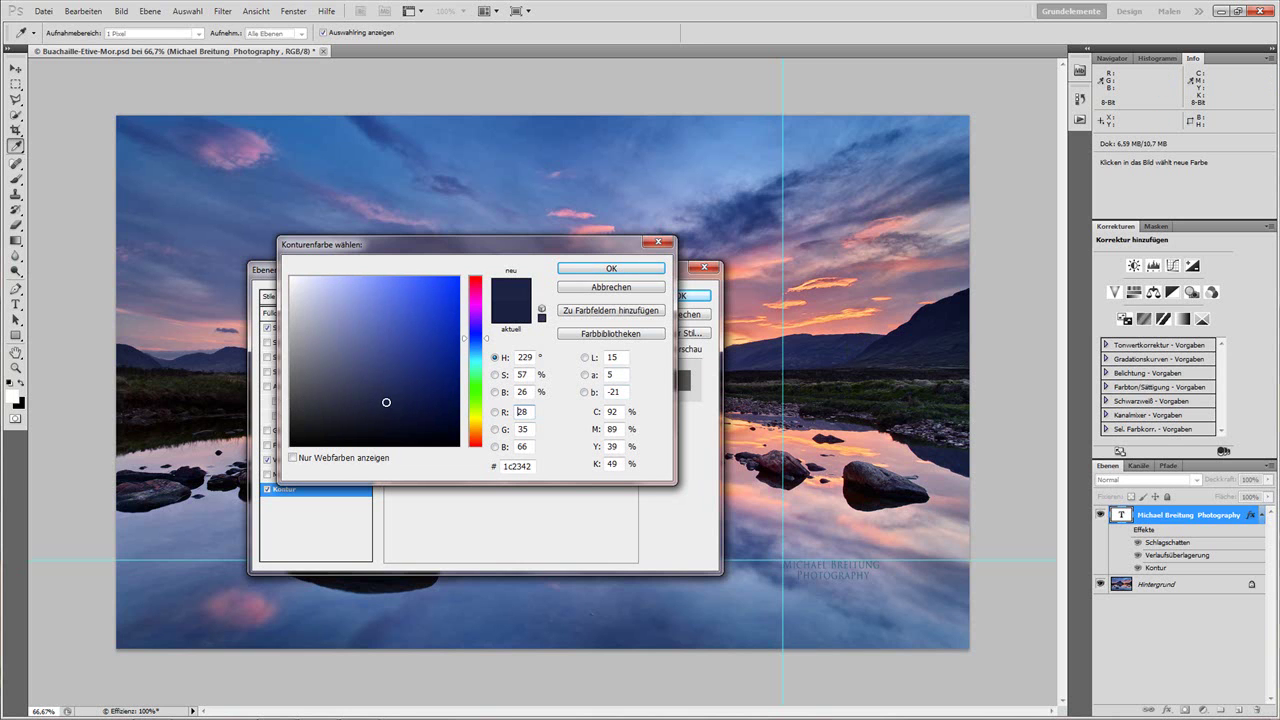
left_click(607, 271)
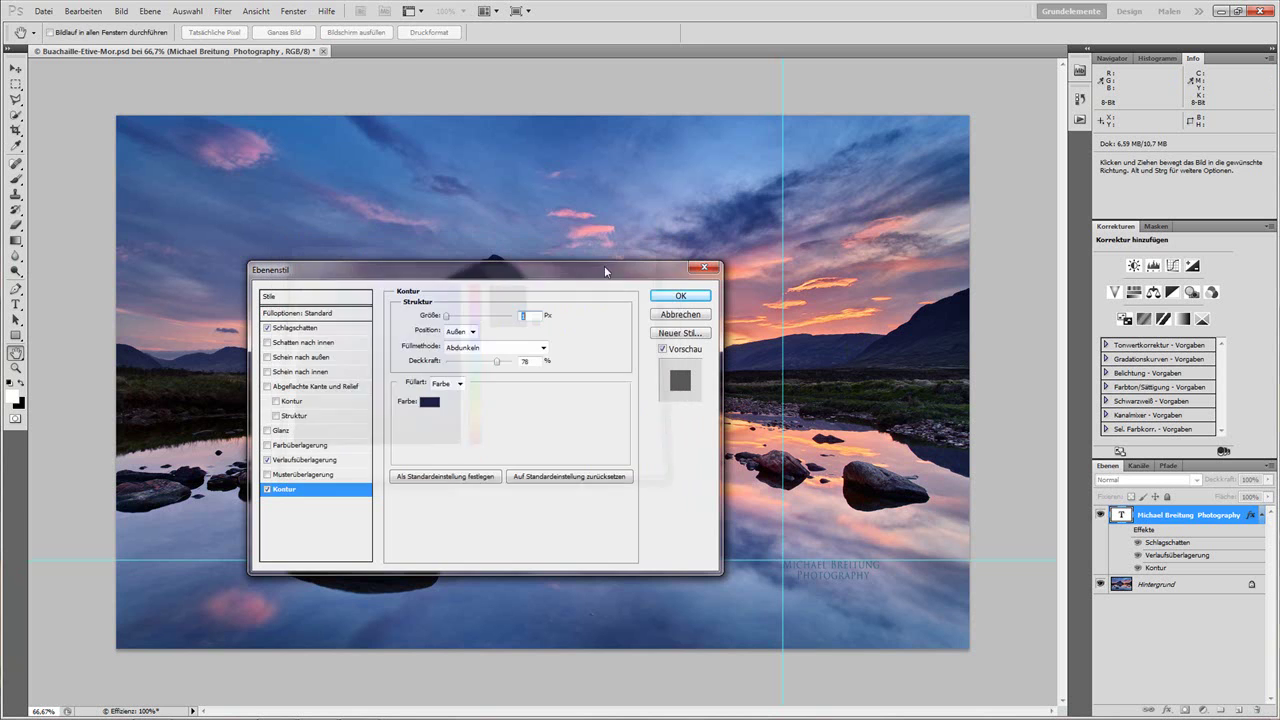
left_click(665, 296)
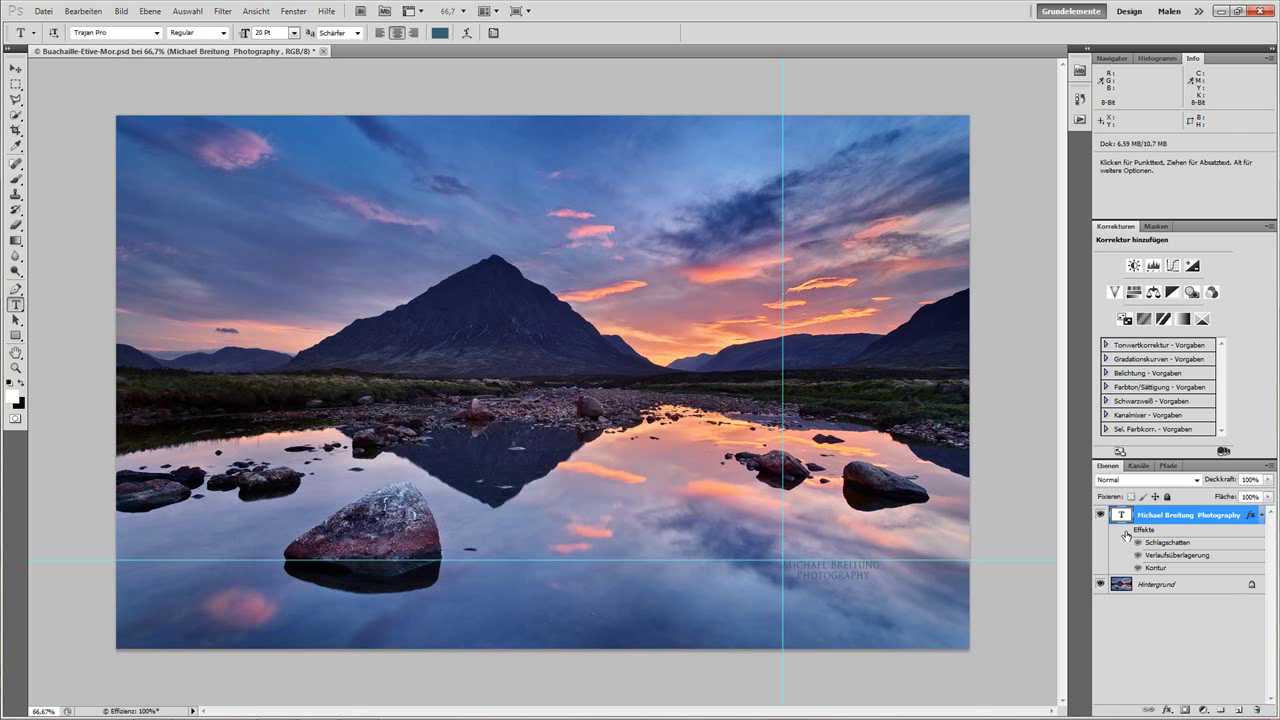
Re-enable the watermark's effects, open the Gradient Overlay gradient, and view the photo at 100%
left_click(1126, 530)
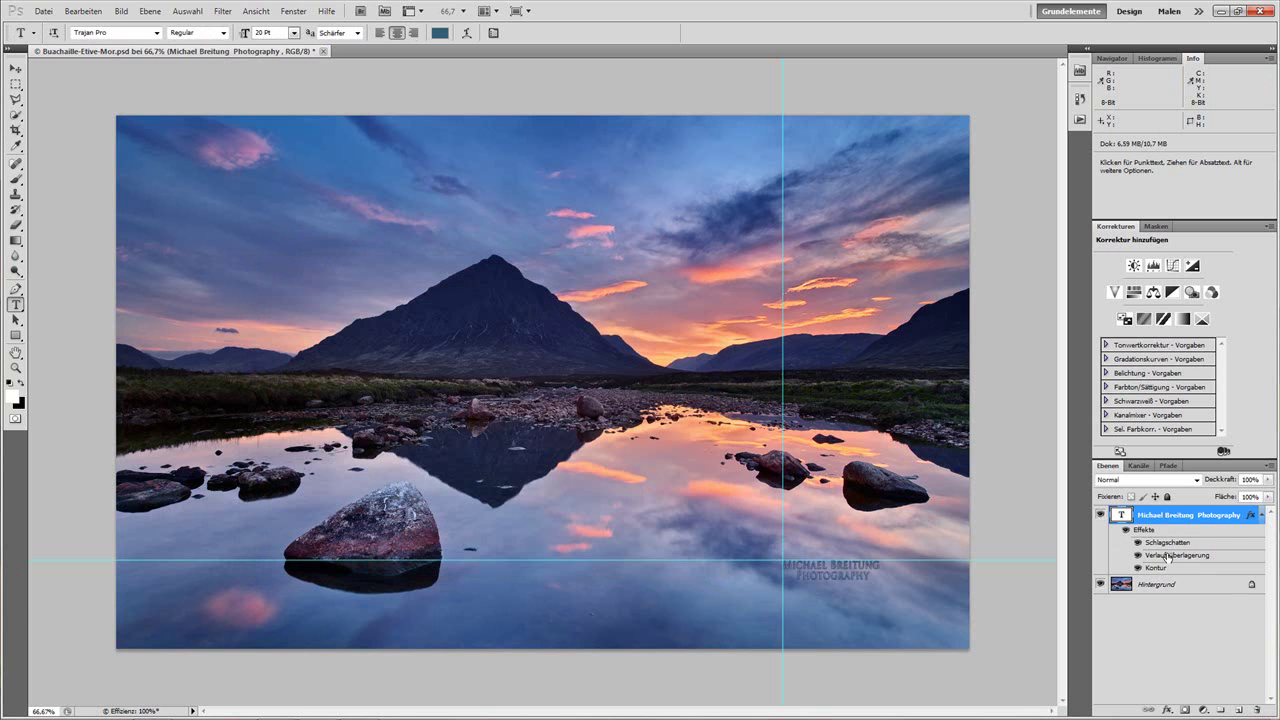
double_click(1168, 558)
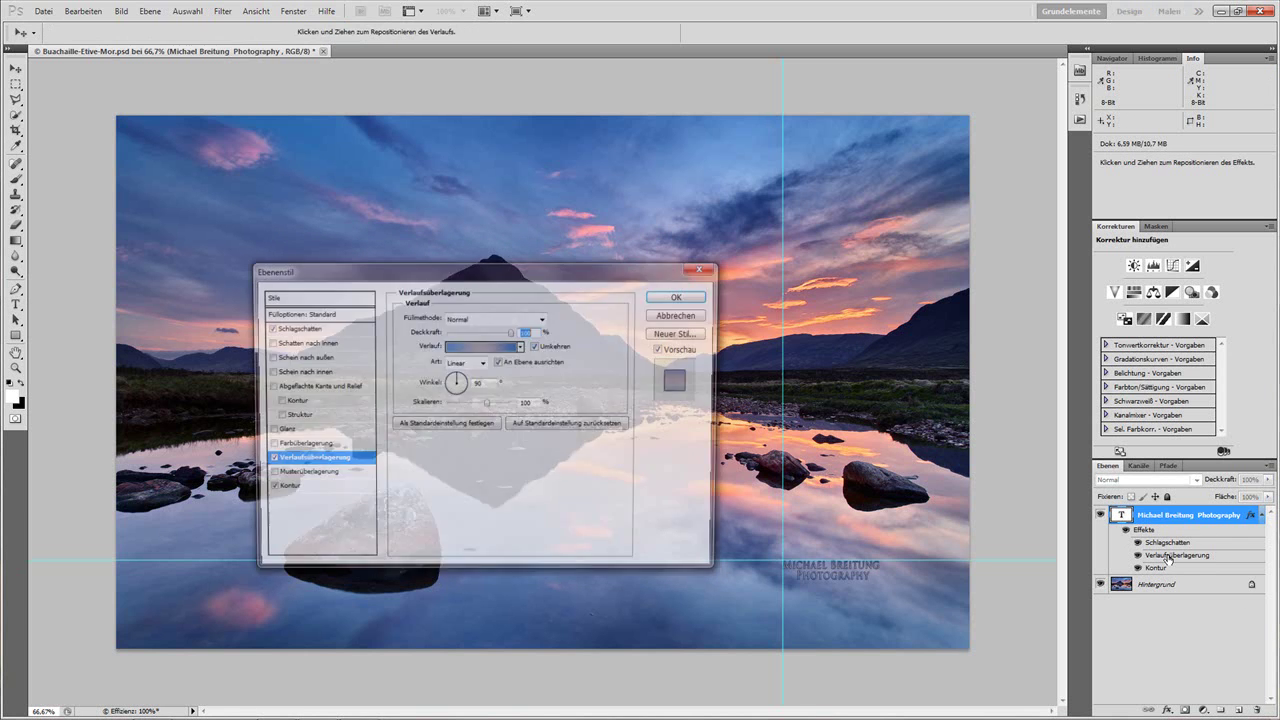
left_click_drag(494, 270, 496, 236)
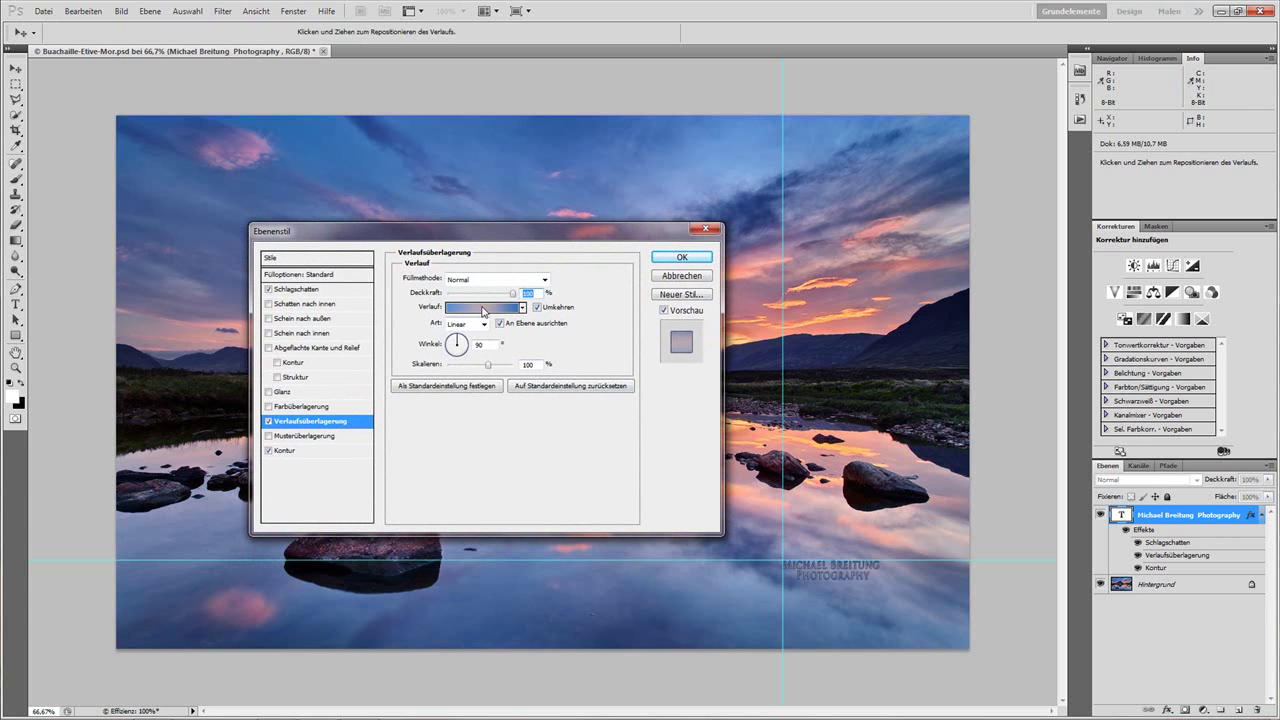
left_click(482, 312)
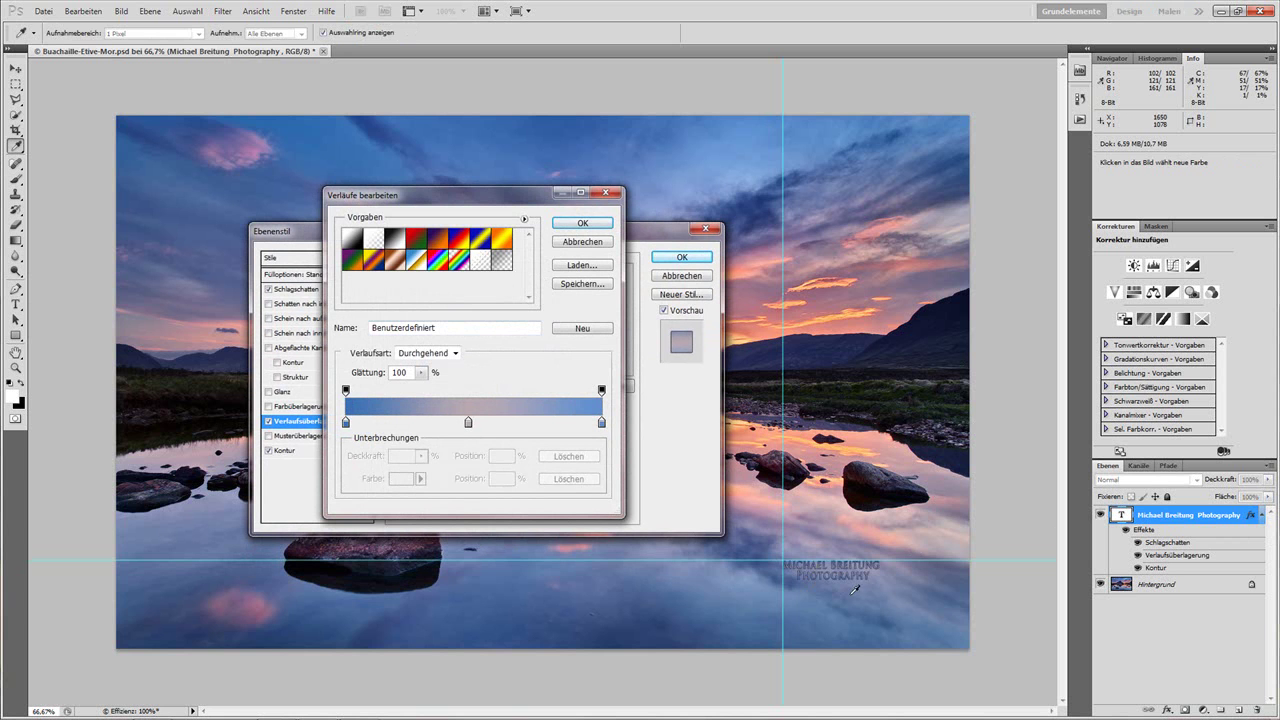
left_click(847, 592, "ctrl")
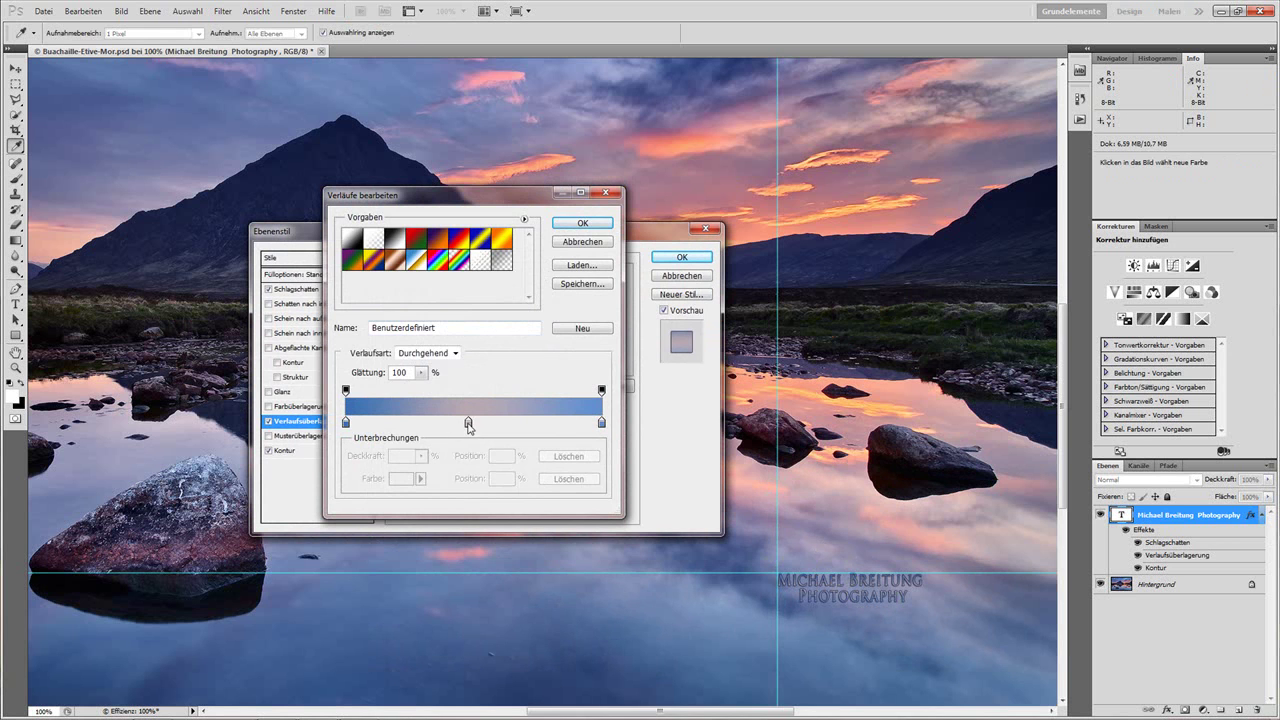
Set the middle stop to muted pink bd99a5 from the water, apply the style, then zoom out
double_click(468, 424)
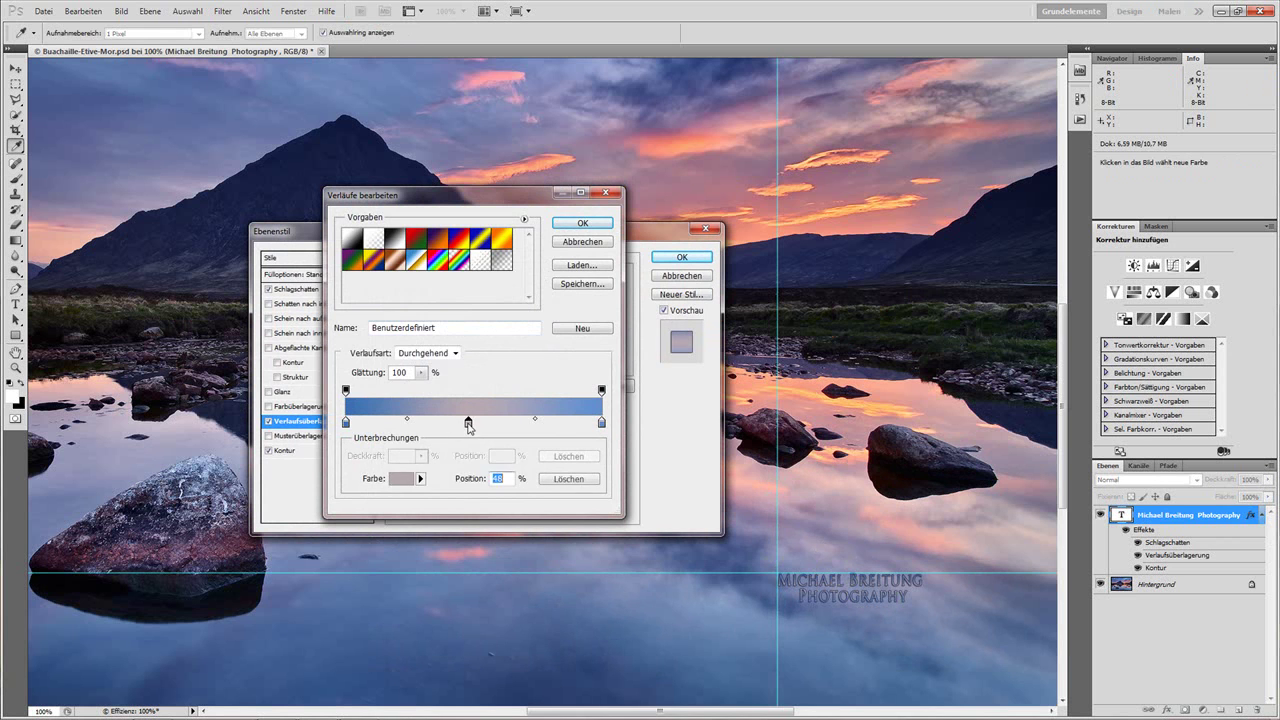
left_click(928, 394)
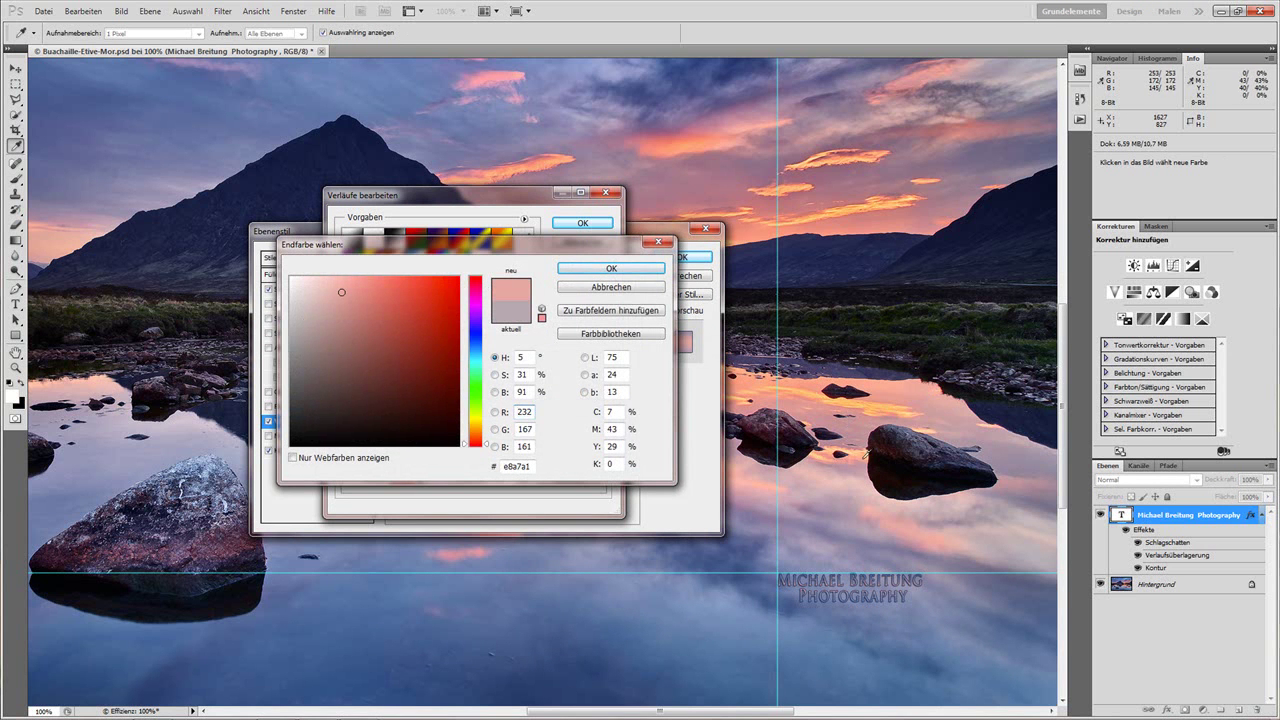
left_click(860, 457)
left_click(856, 160)
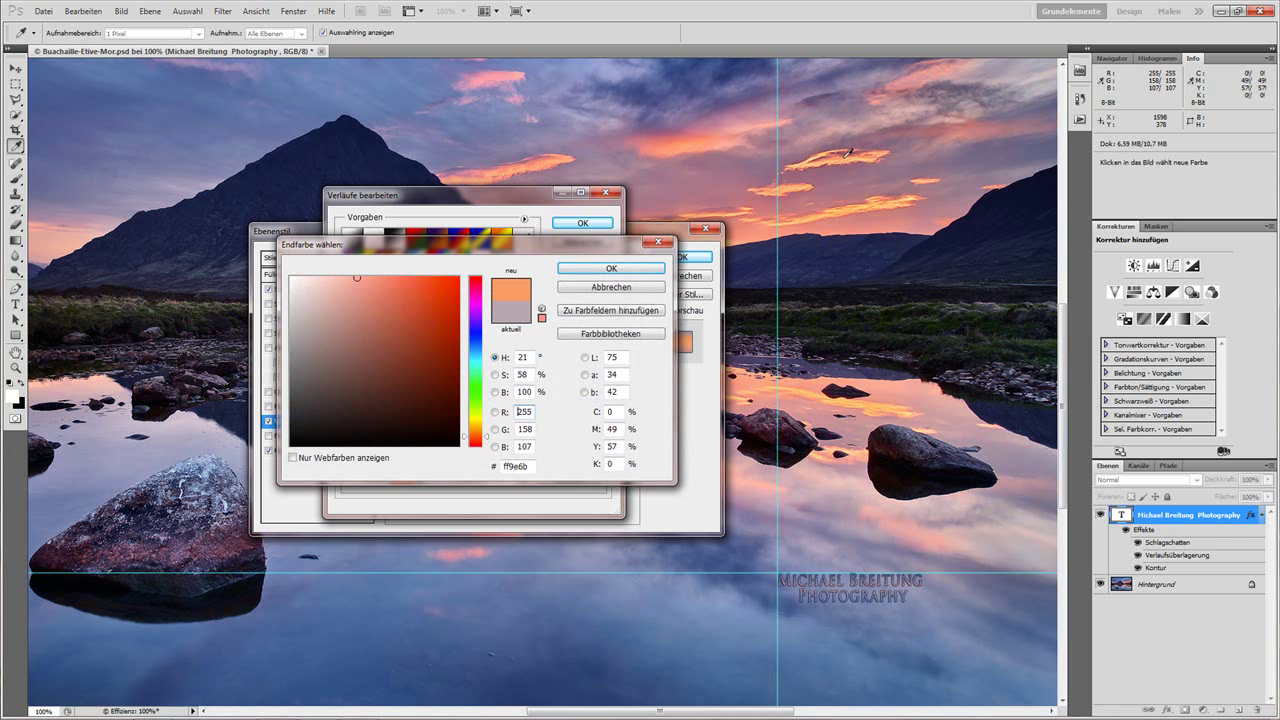
left_click(862, 525)
left_click(873, 524)
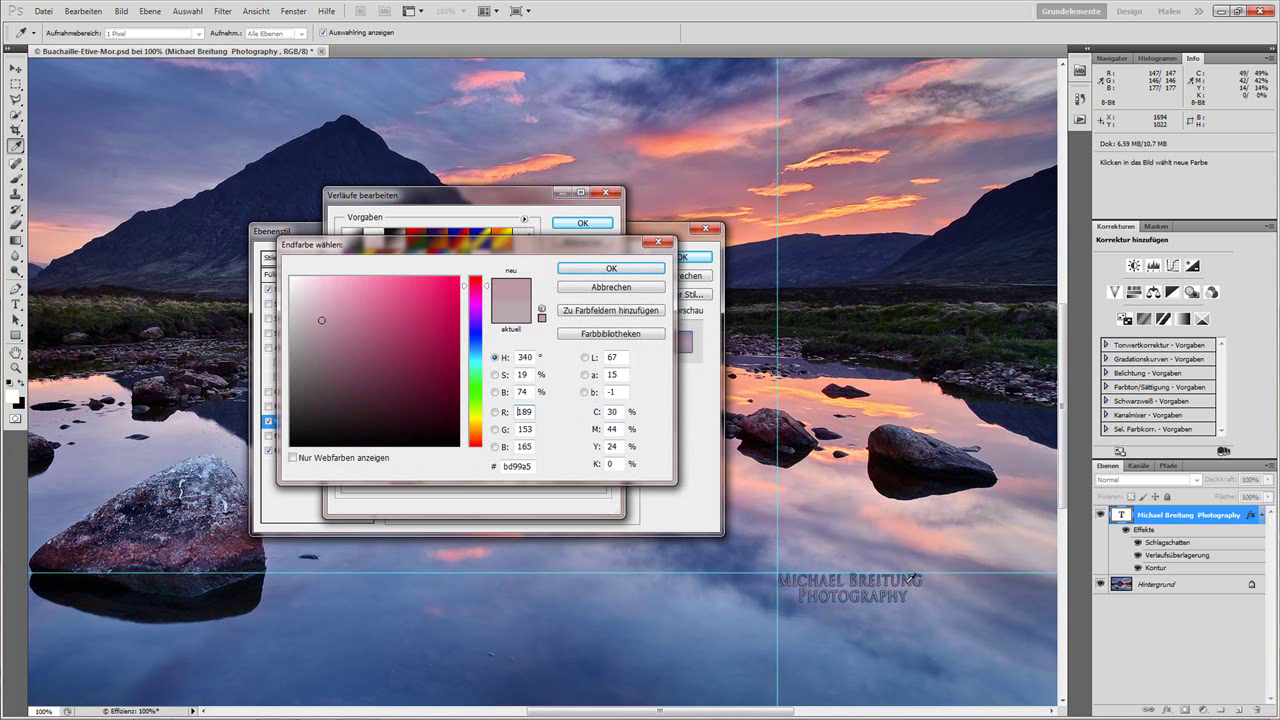
left_click(611, 268)
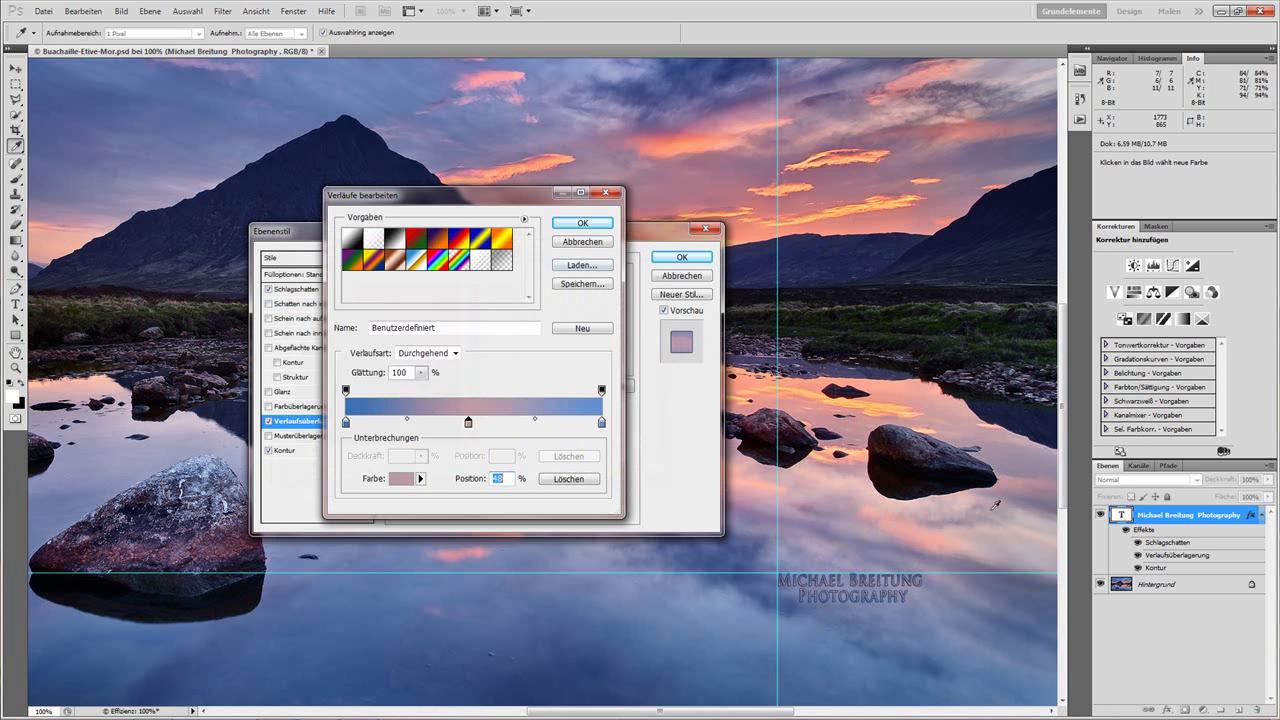
left_click(594, 223)
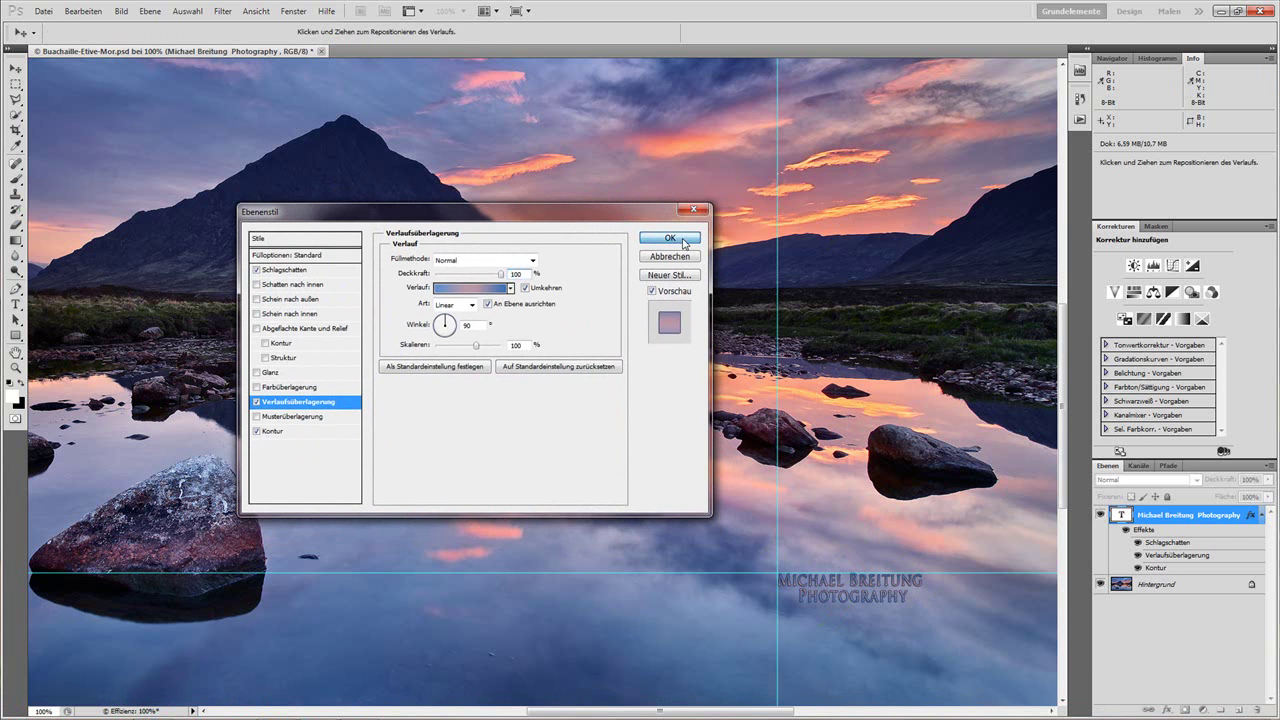
left_click(681, 257)
key("ctrl+minus")
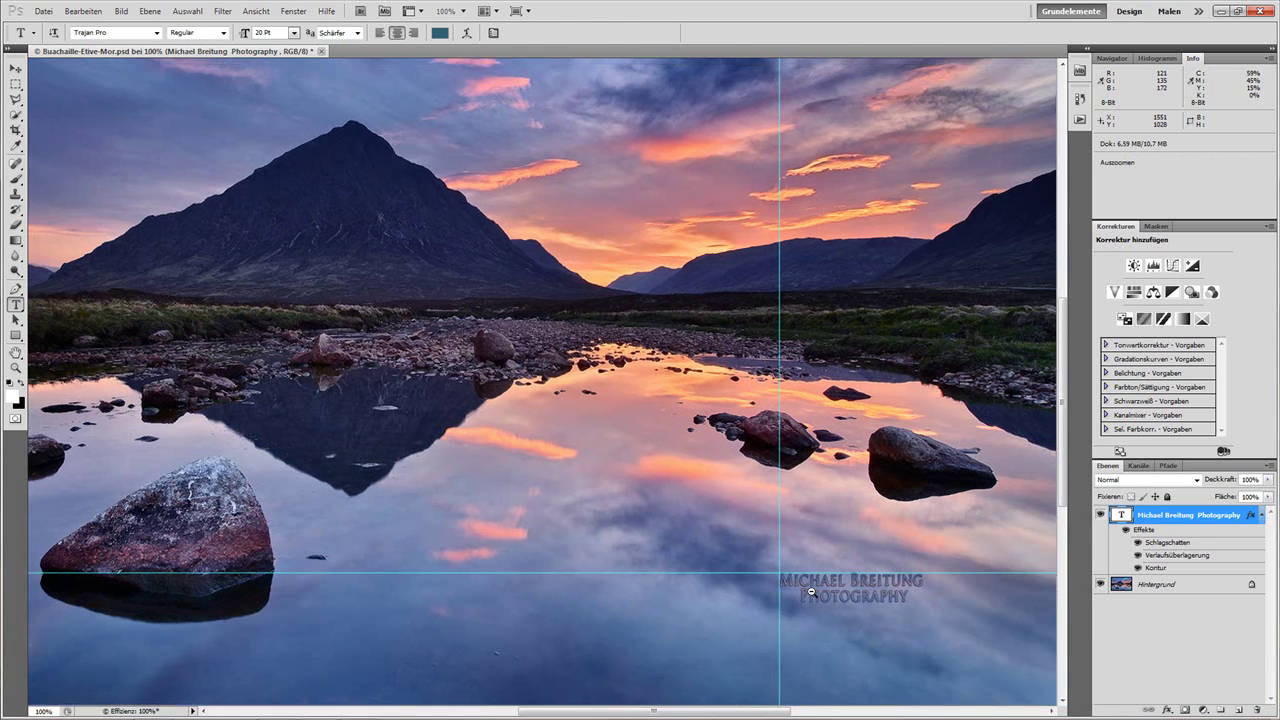